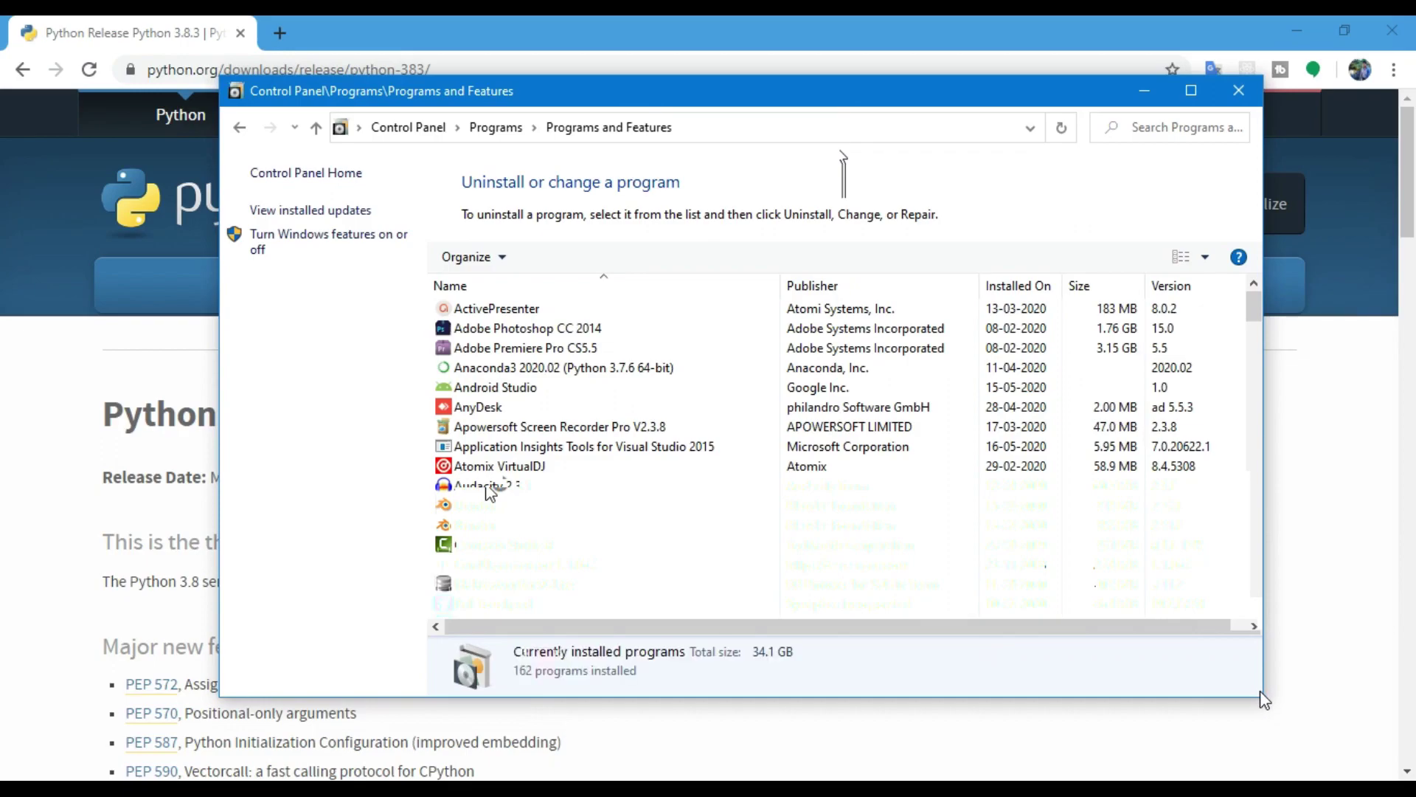
# Step: Enlarge and reposition the installed-programs window, then select an entry in the list
pyautogui.moveTo(1265, 700); pyautogui.dragTo(1347, 742)
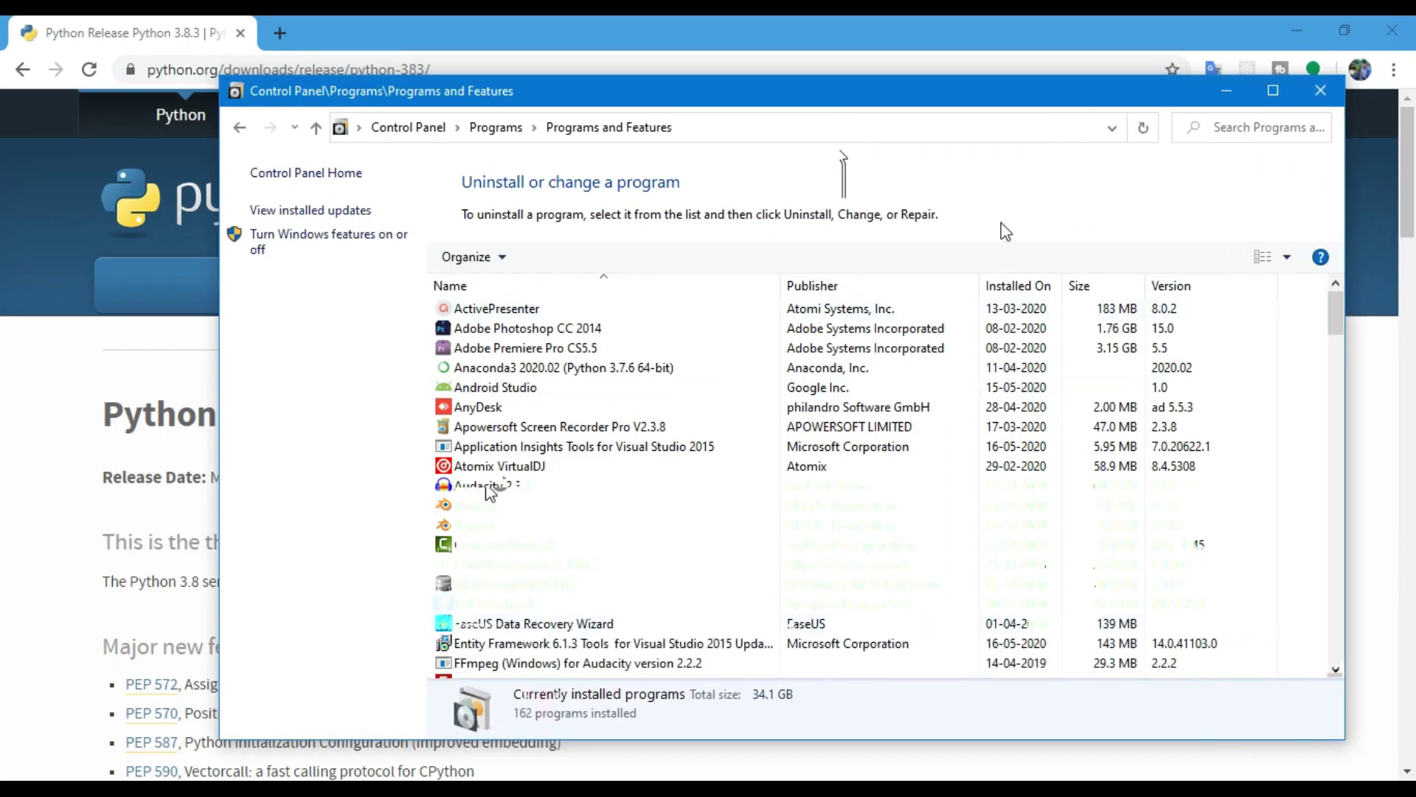
pyautogui.moveTo(938, 102); pyautogui.dragTo(902, 100)
pyautogui.click(554, 408)
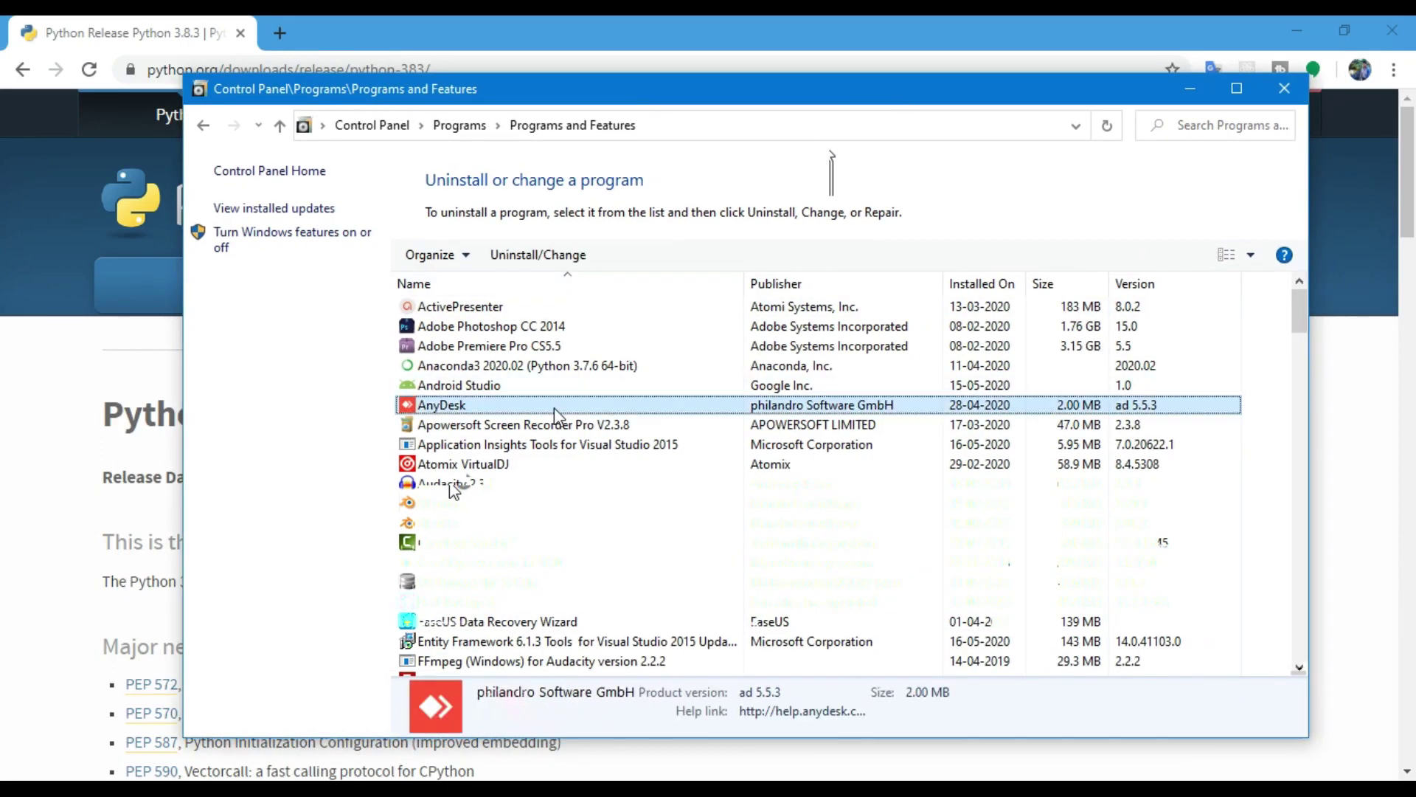
pyautogui.scroll(-4, 457, 472)
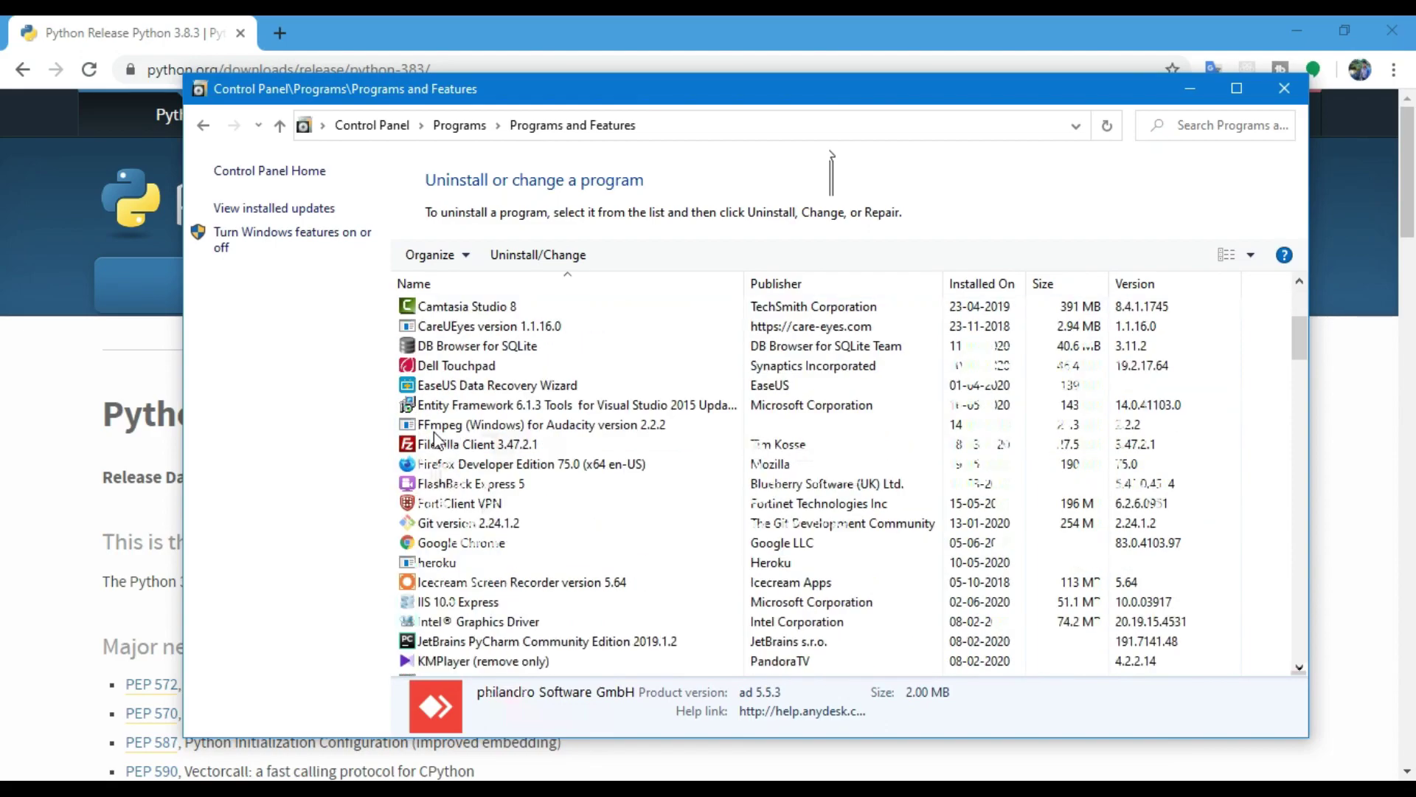
pyautogui.scroll(4, 437, 440)
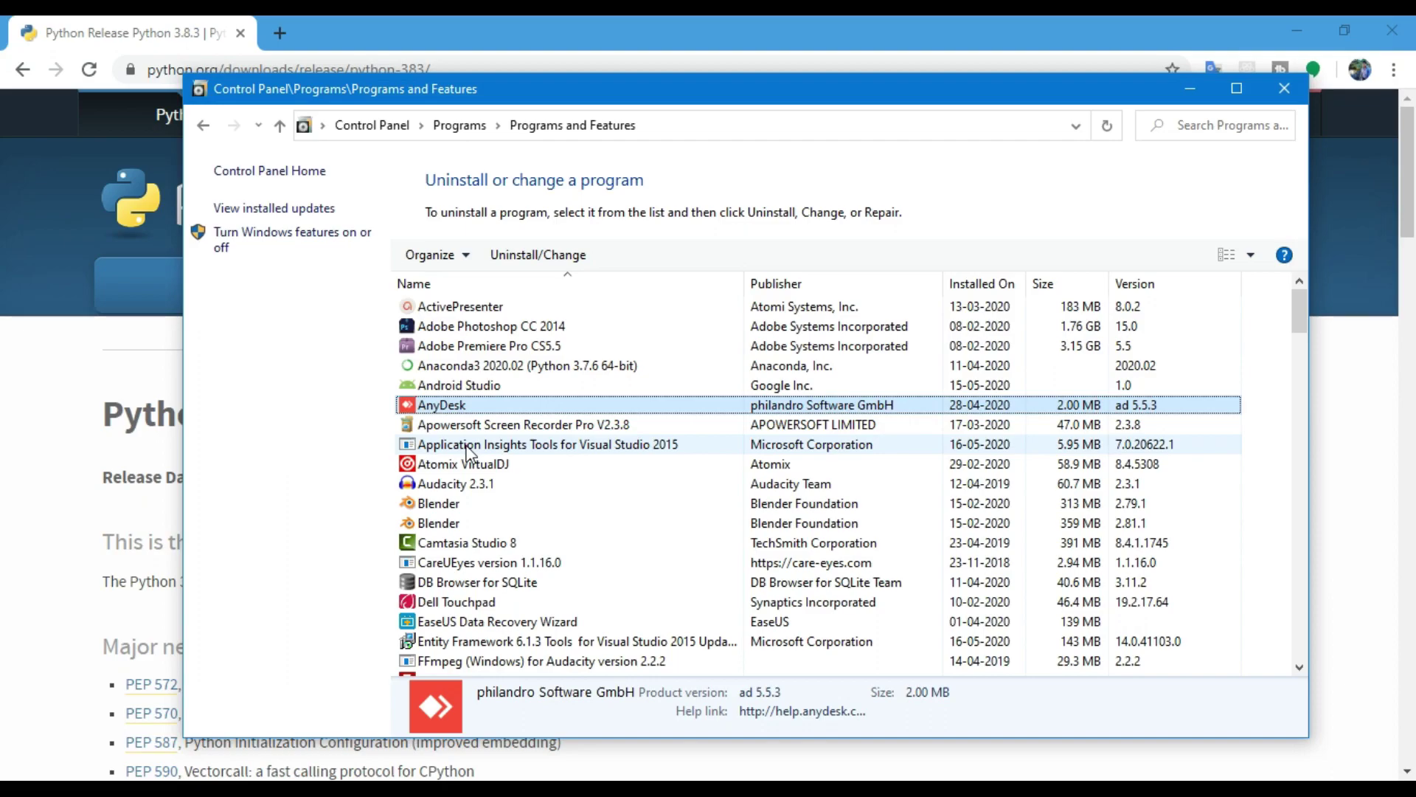
# Step: Jump to the P entries and compare Python 3.7.3 and Python 3.8.2 (64-bit)
pyautogui.press('p')
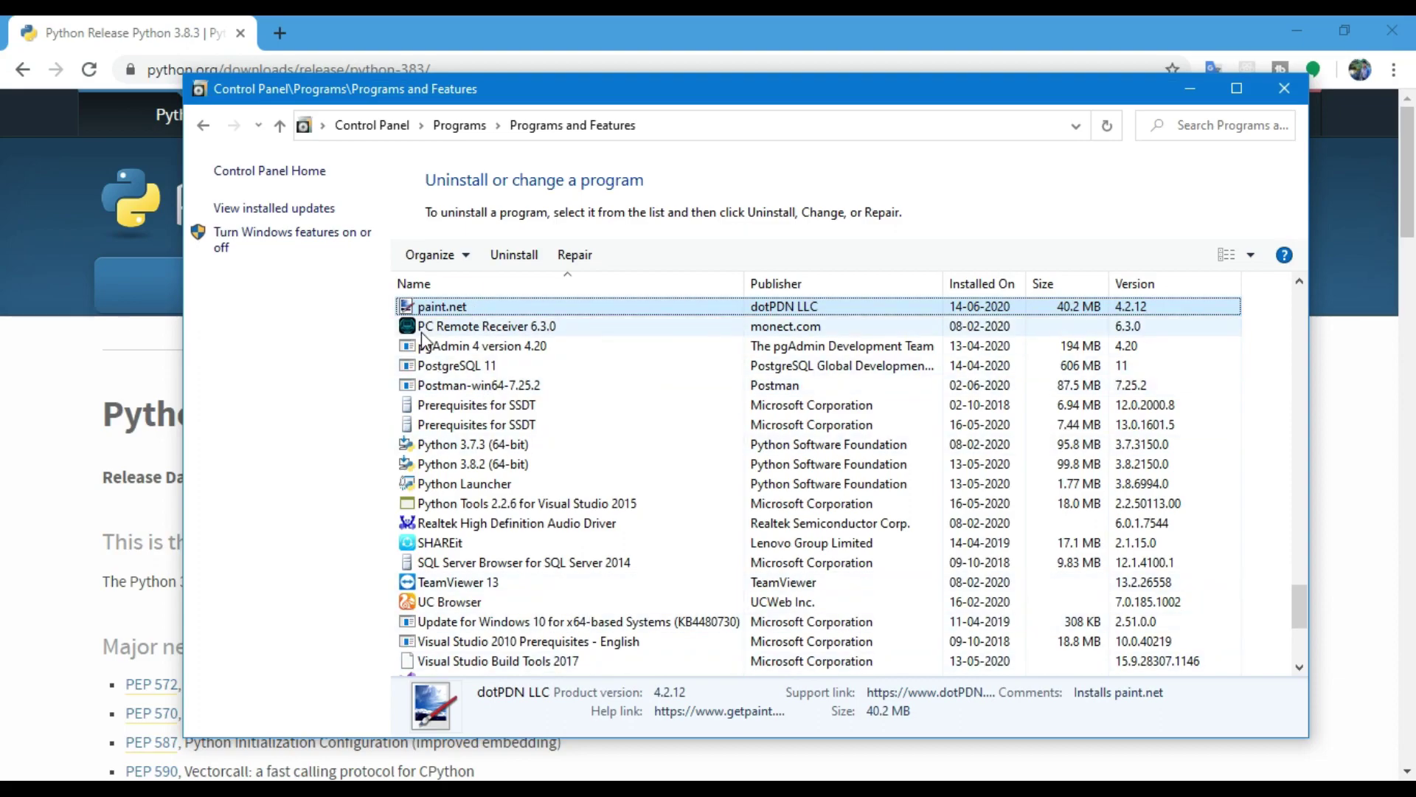
pyautogui.click(467, 447)
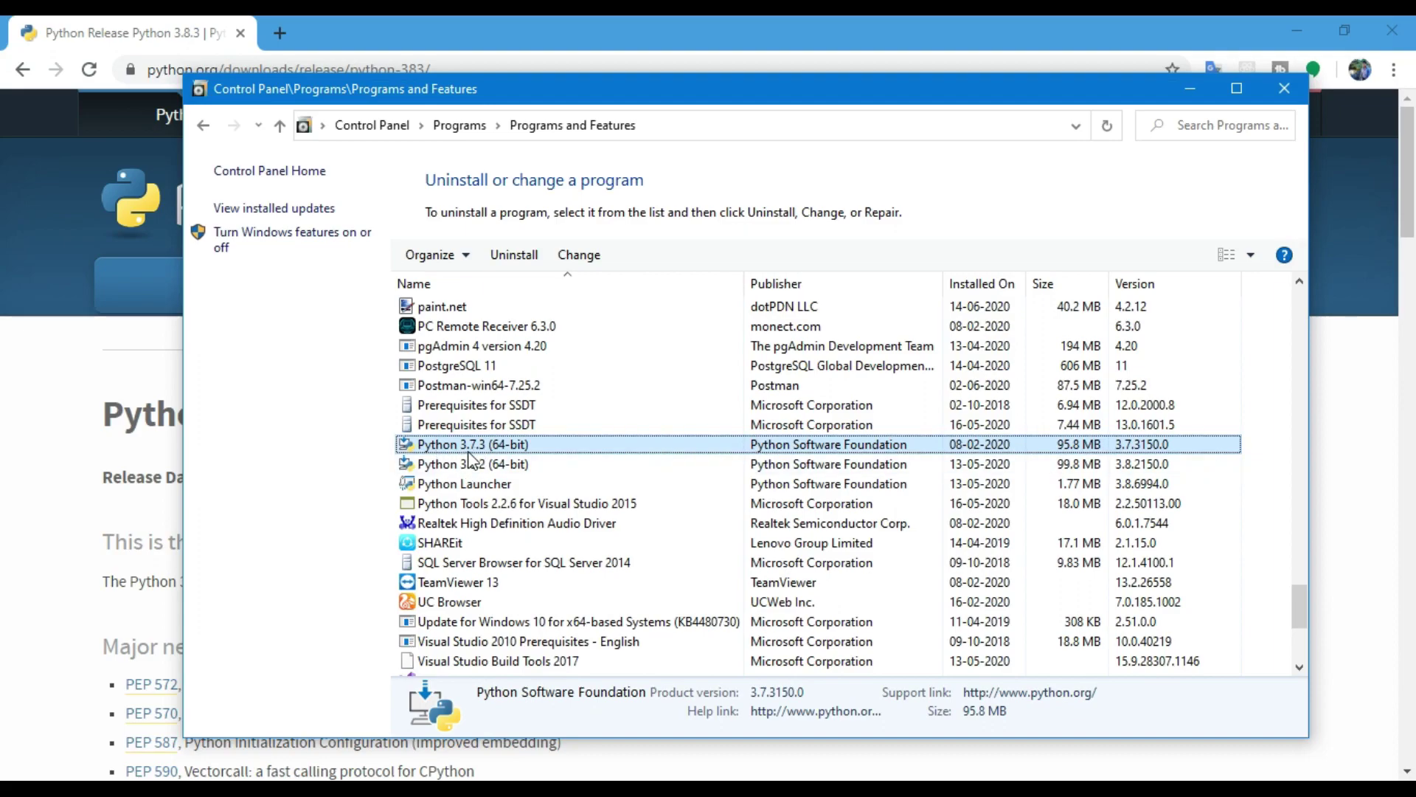
pyautogui.click(454, 465)
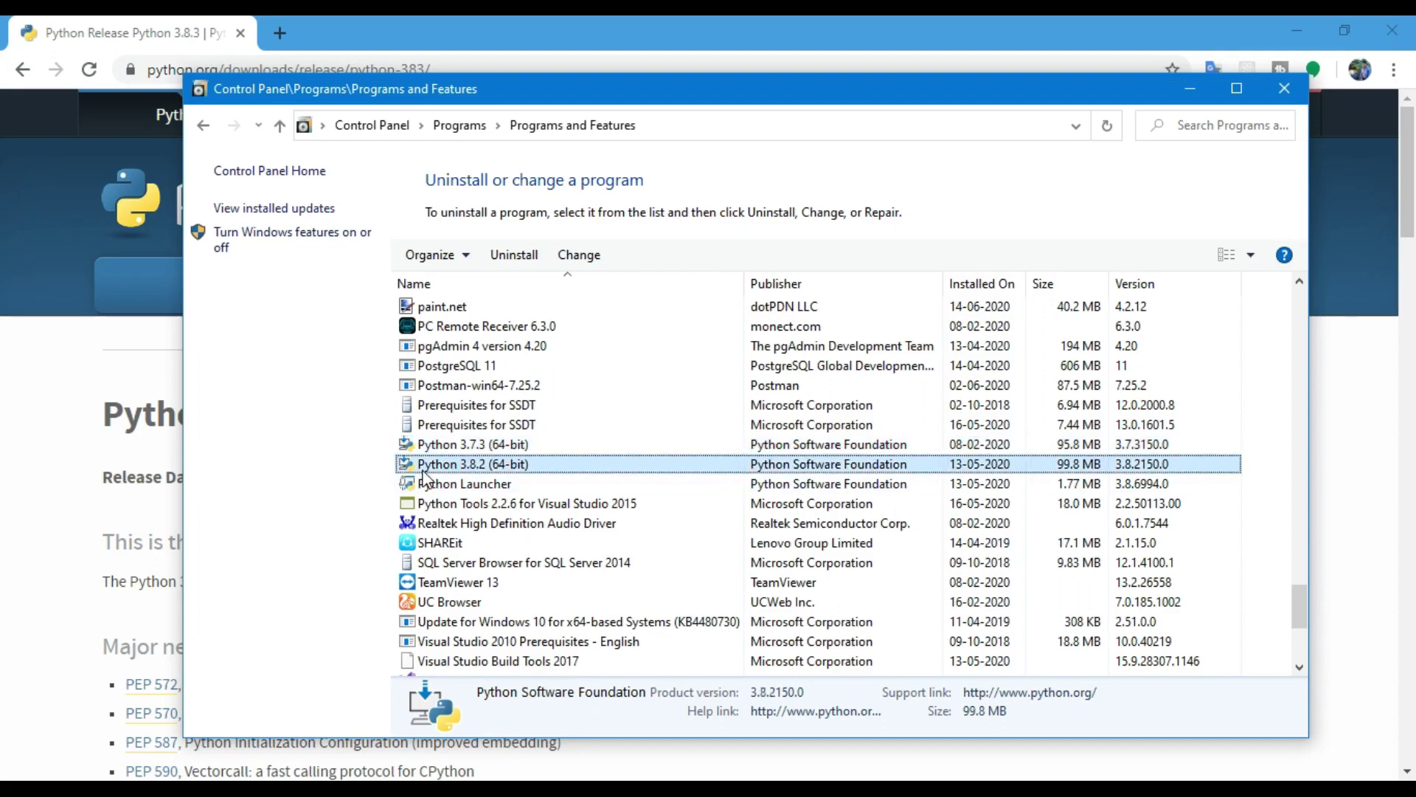
pyautogui.click(513, 446)
pyautogui.click(514, 464)
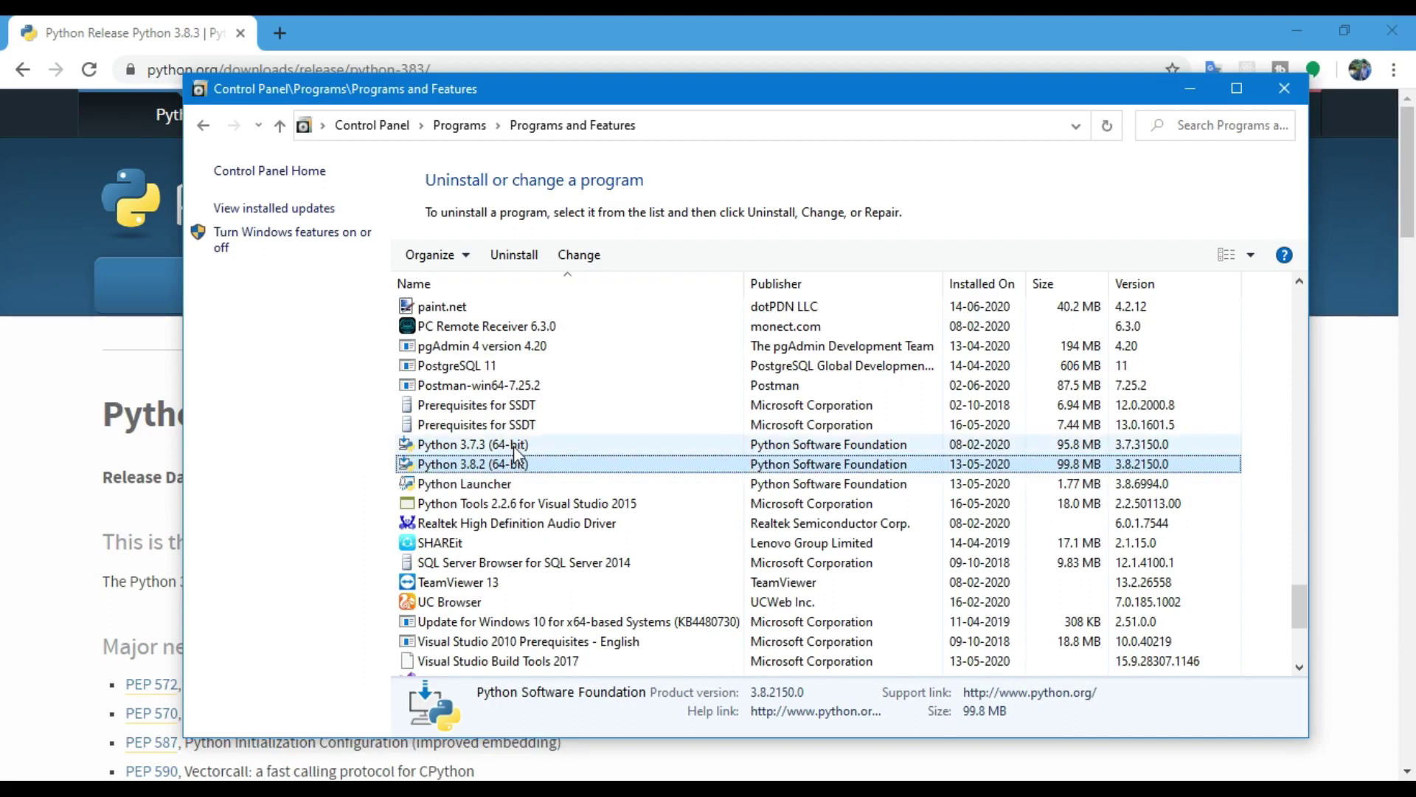
pyautogui.click(514, 446)
pyautogui.click(516, 464)
# Step: Uninstall Python 3.7.3 (64-bit) from its right-click menu and dismiss the success message
pyautogui.click(494, 446)
pyautogui.rightClick(493, 446)
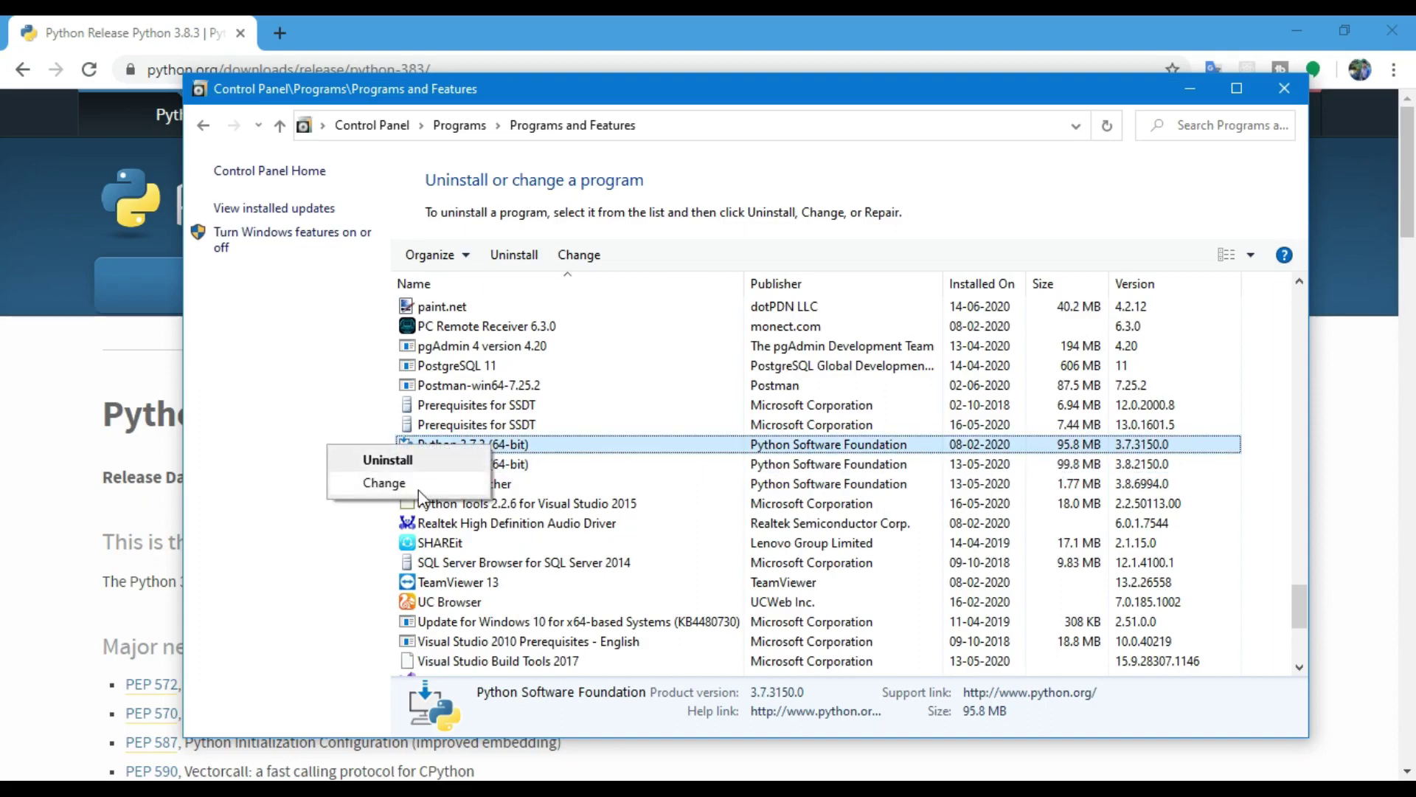
pyautogui.click(413, 459)
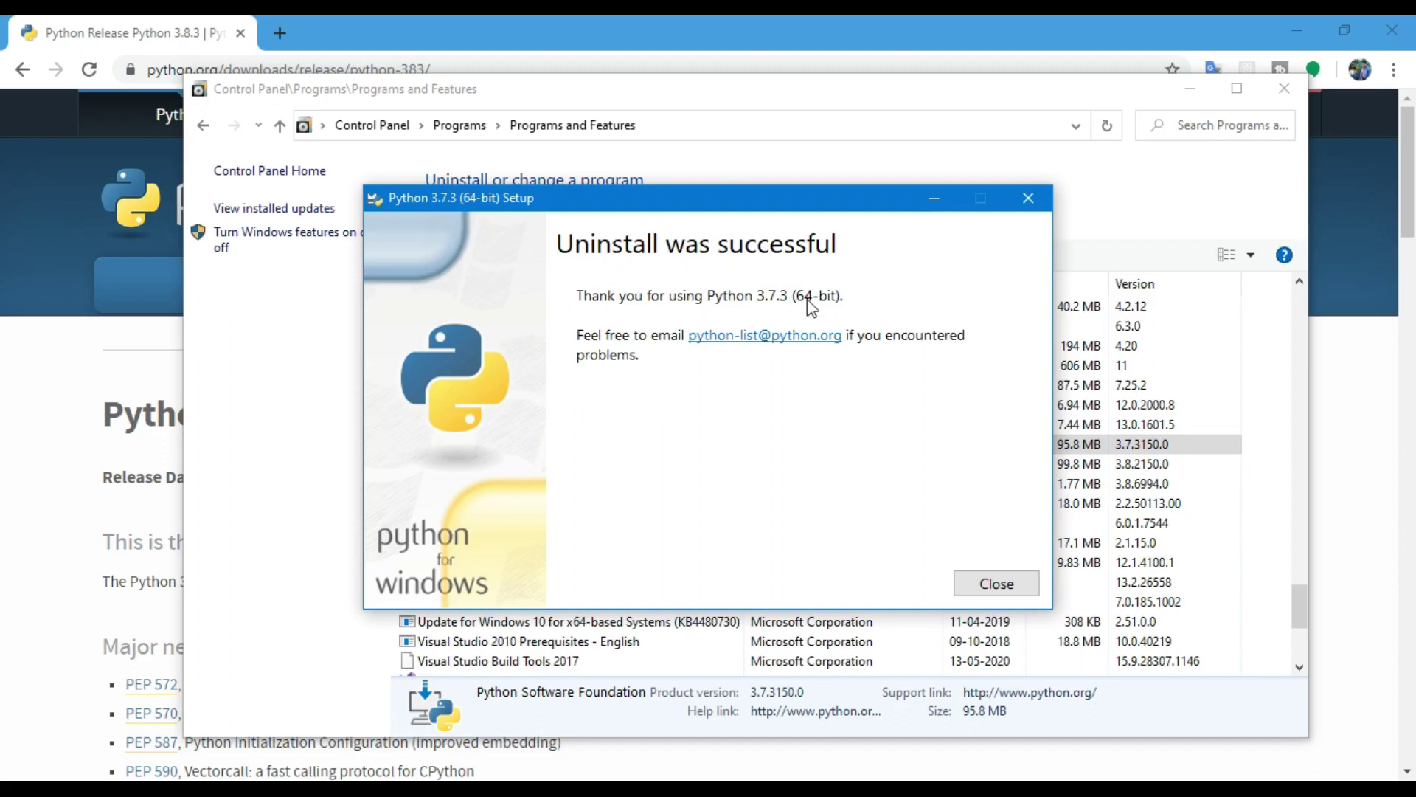
pyautogui.click(991, 581)
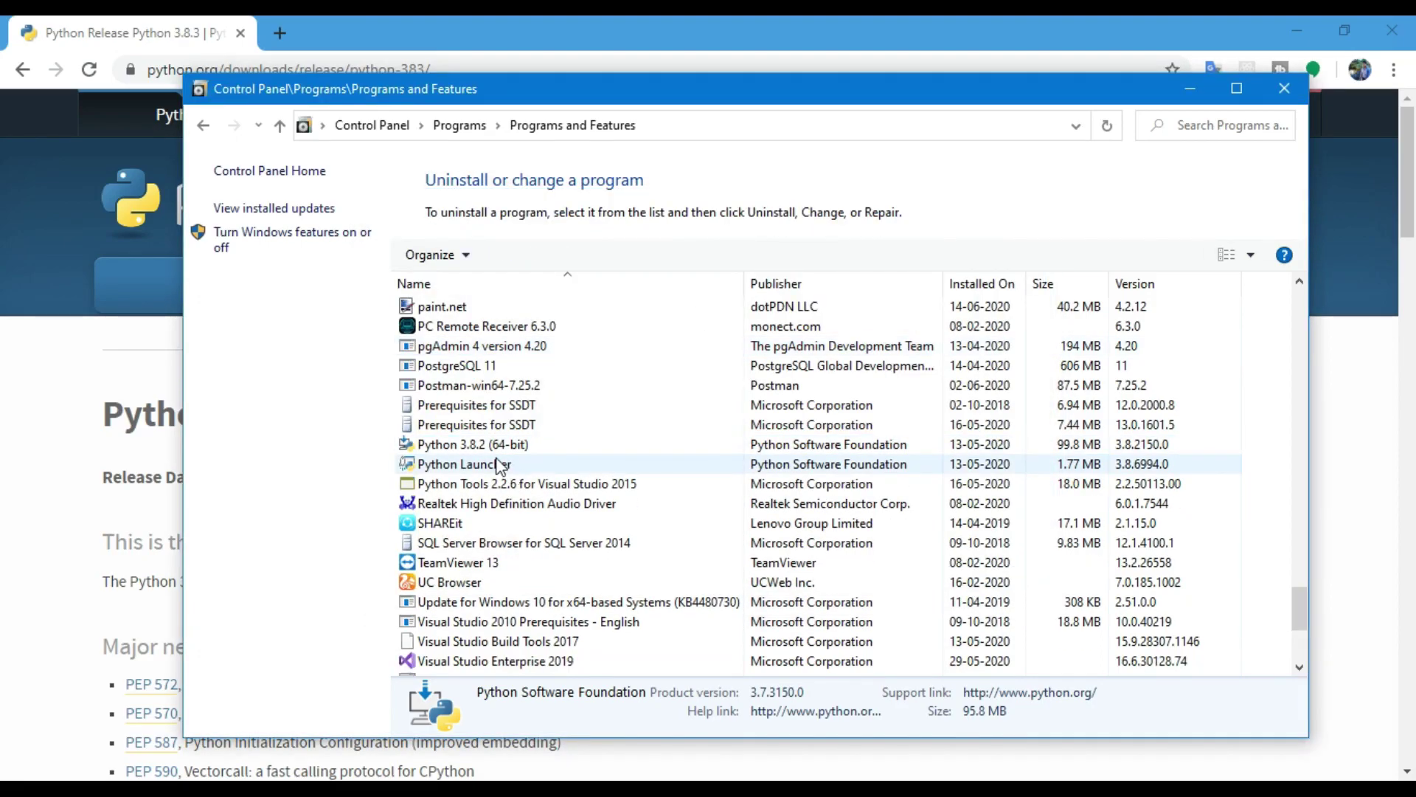
# Step: Uninstall Python 3.8.2 (64-bit) from the program list
pyautogui.moveTo(604, 85); pyautogui.dragTo(584, 78)
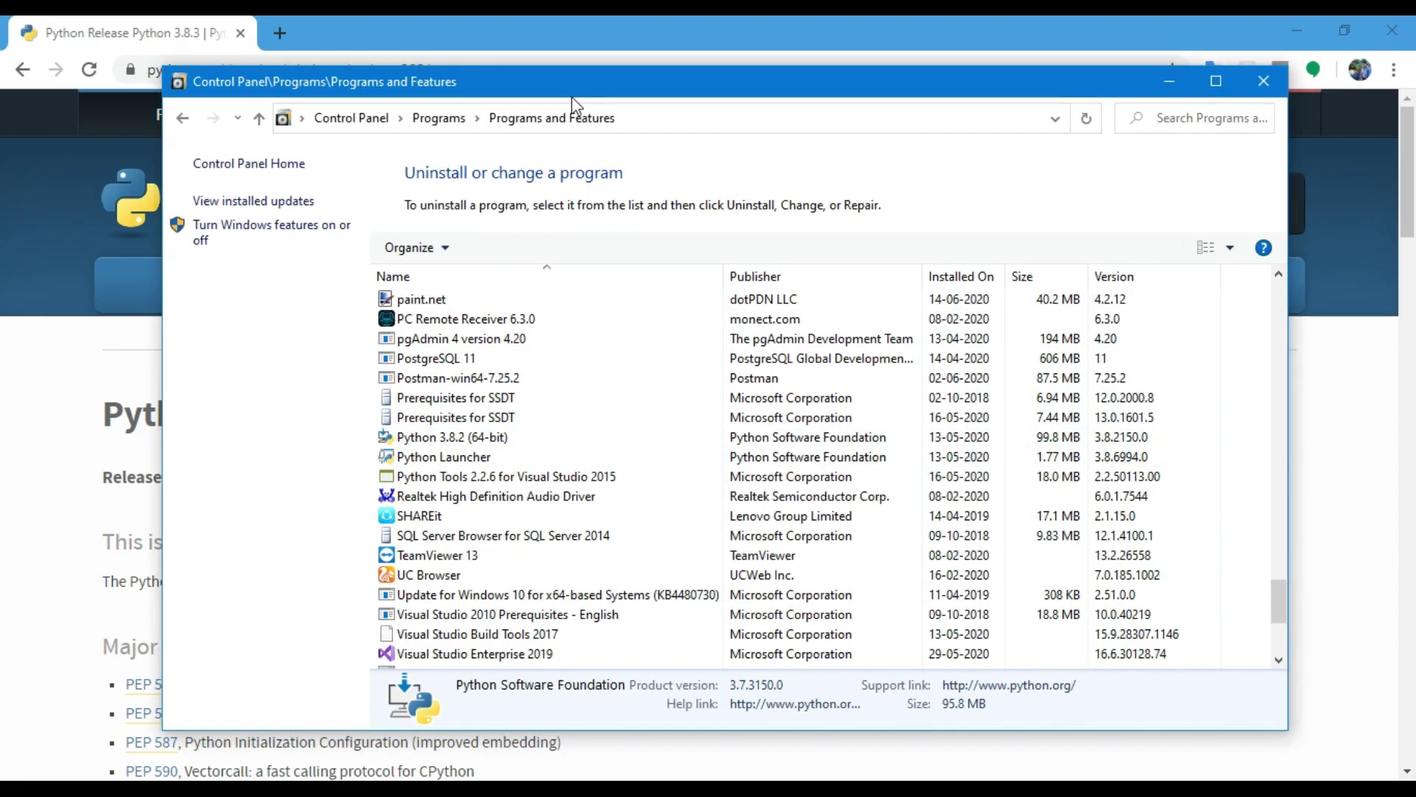
pyautogui.click(459, 437)
pyautogui.rightClick(459, 437)
pyautogui.click(424, 456)
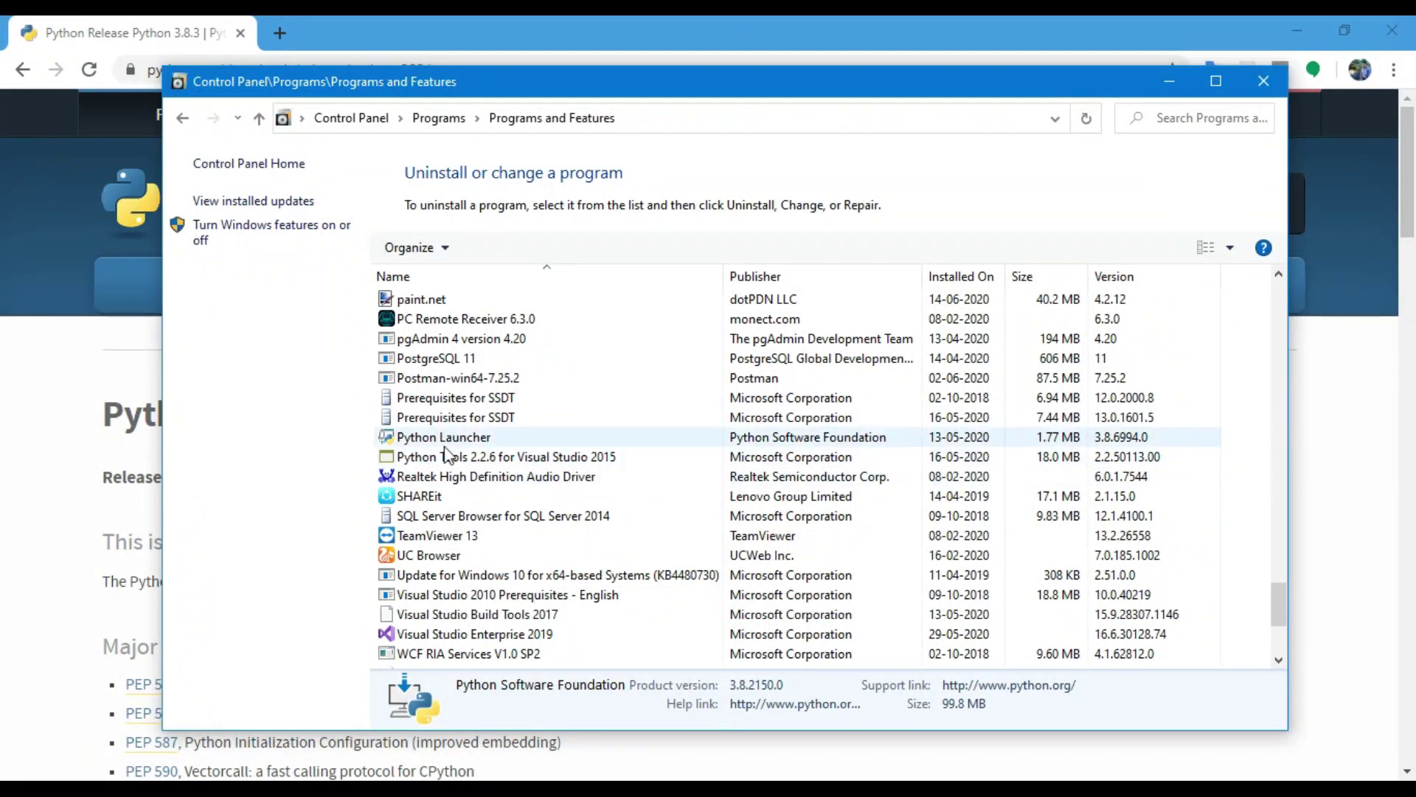
# Step: Uninstall the Python Launcher and confirm the removal
pyautogui.click(437, 362)
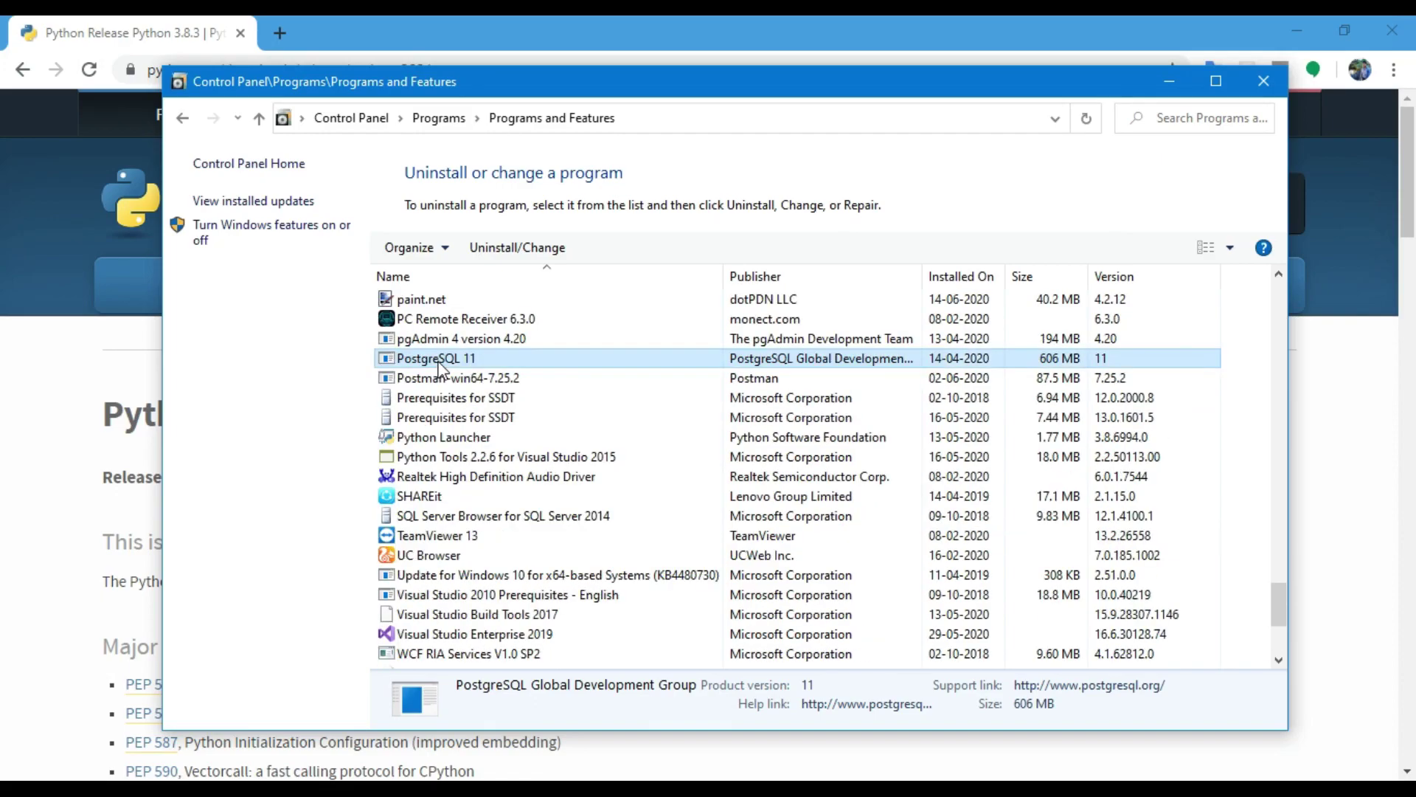
pyautogui.click(446, 441)
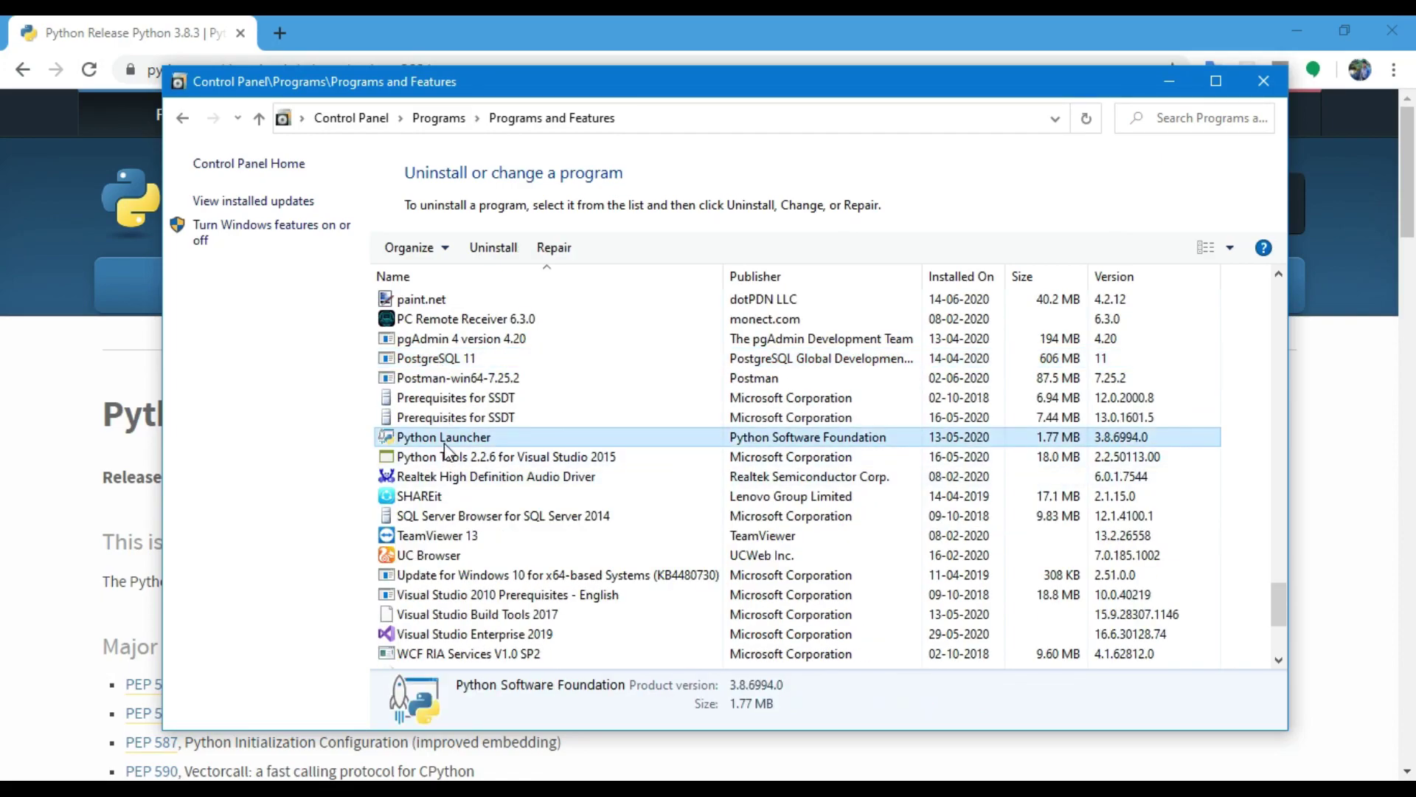
pyautogui.rightClick(446, 446)
pyautogui.click(379, 458)
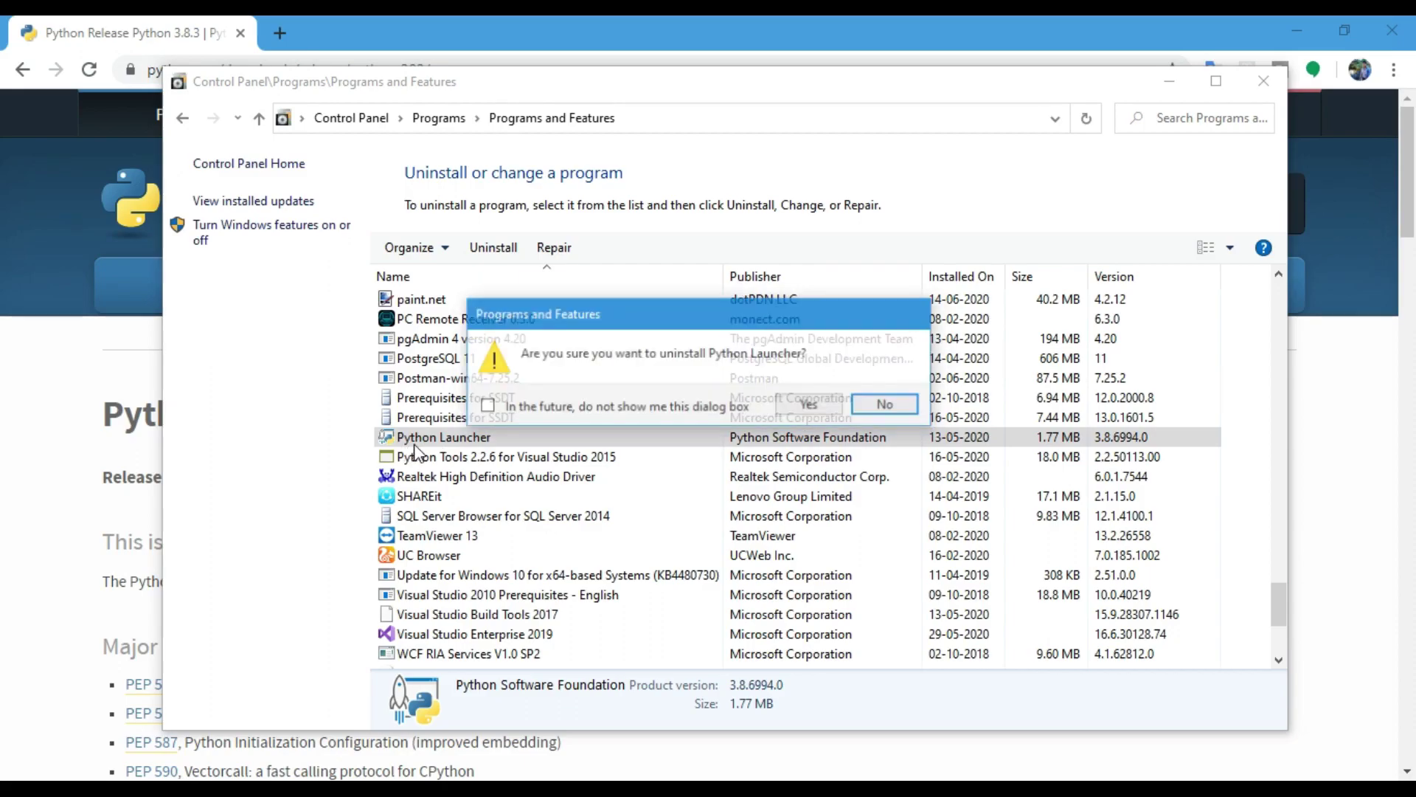
pyautogui.click(797, 402)
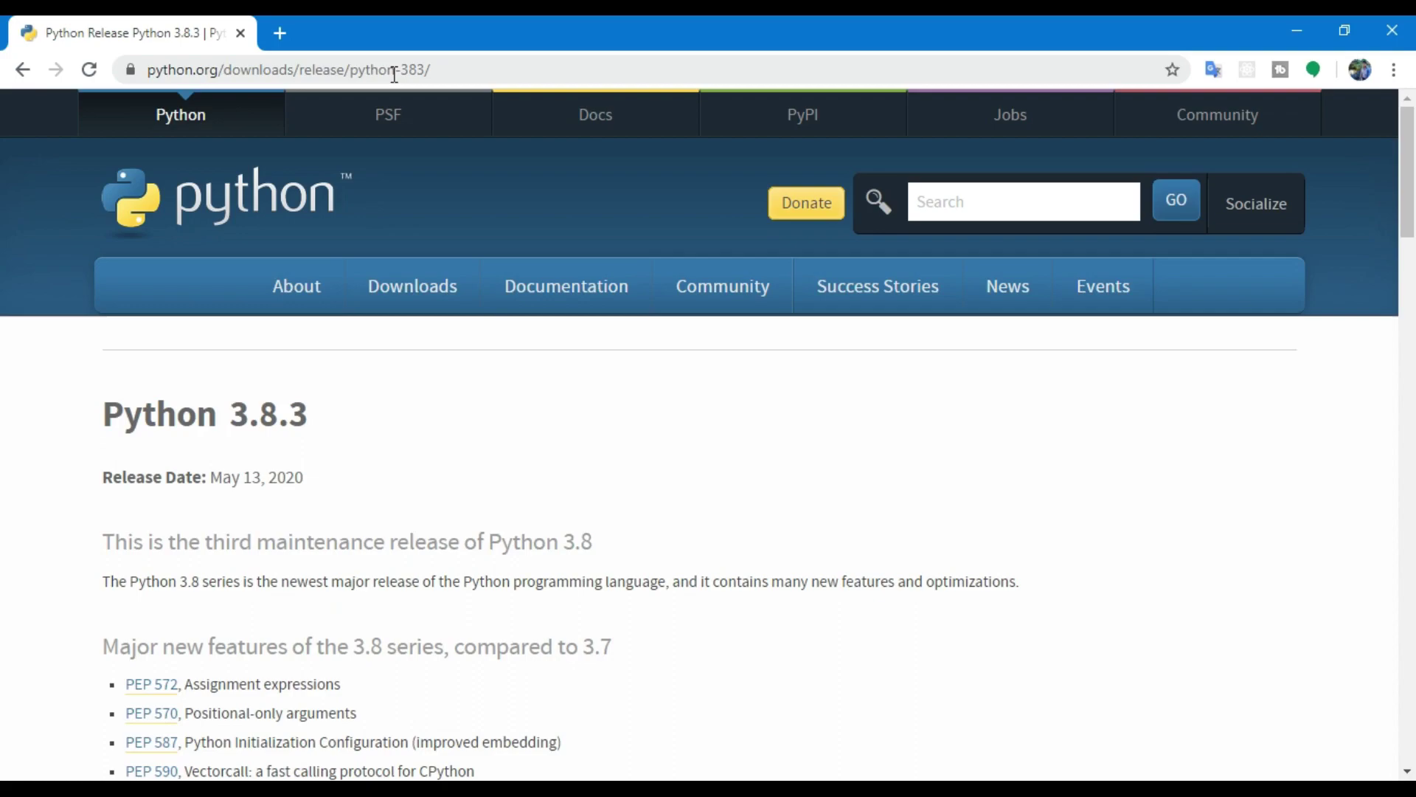
pyautogui.click(465, 74)
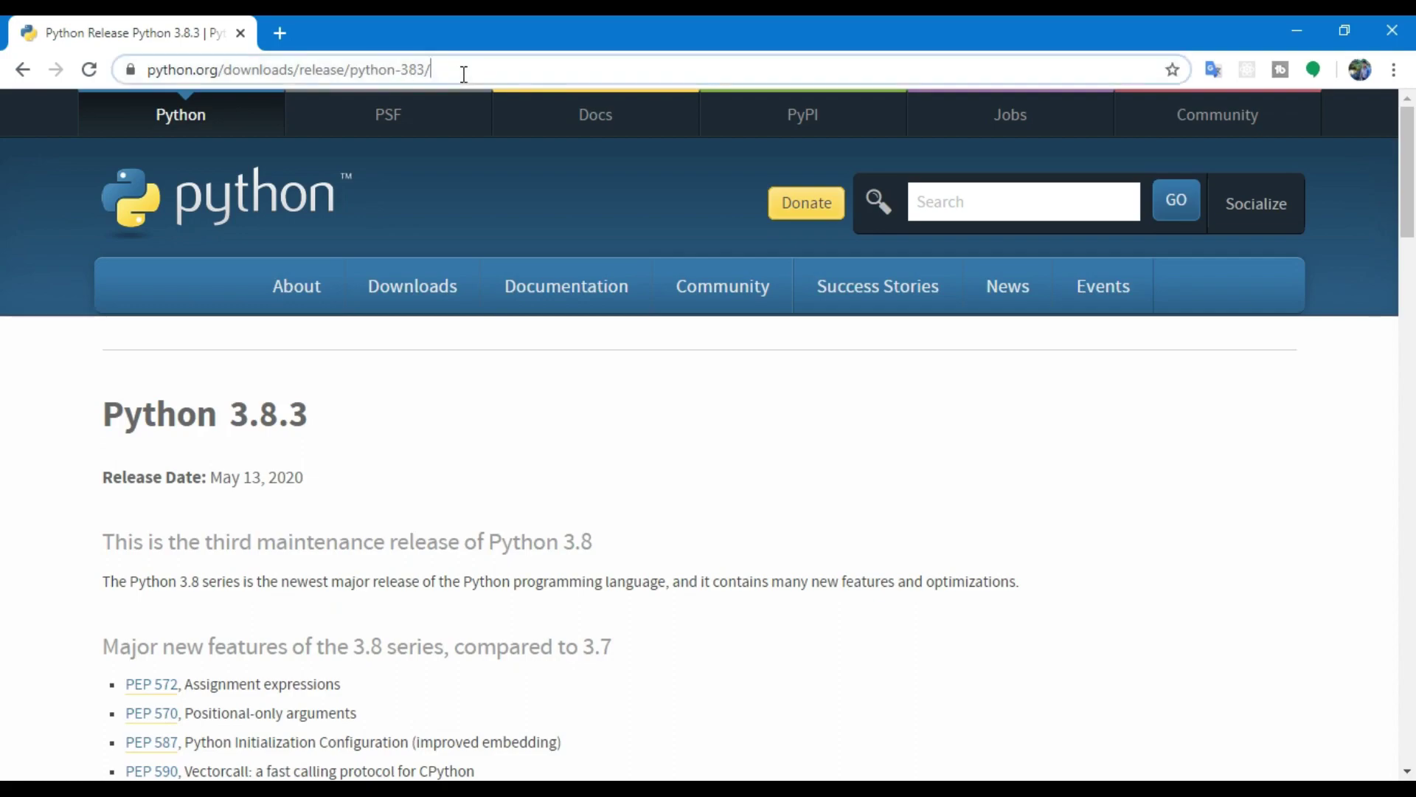
pyautogui.hotkey('ctrl', 'a')
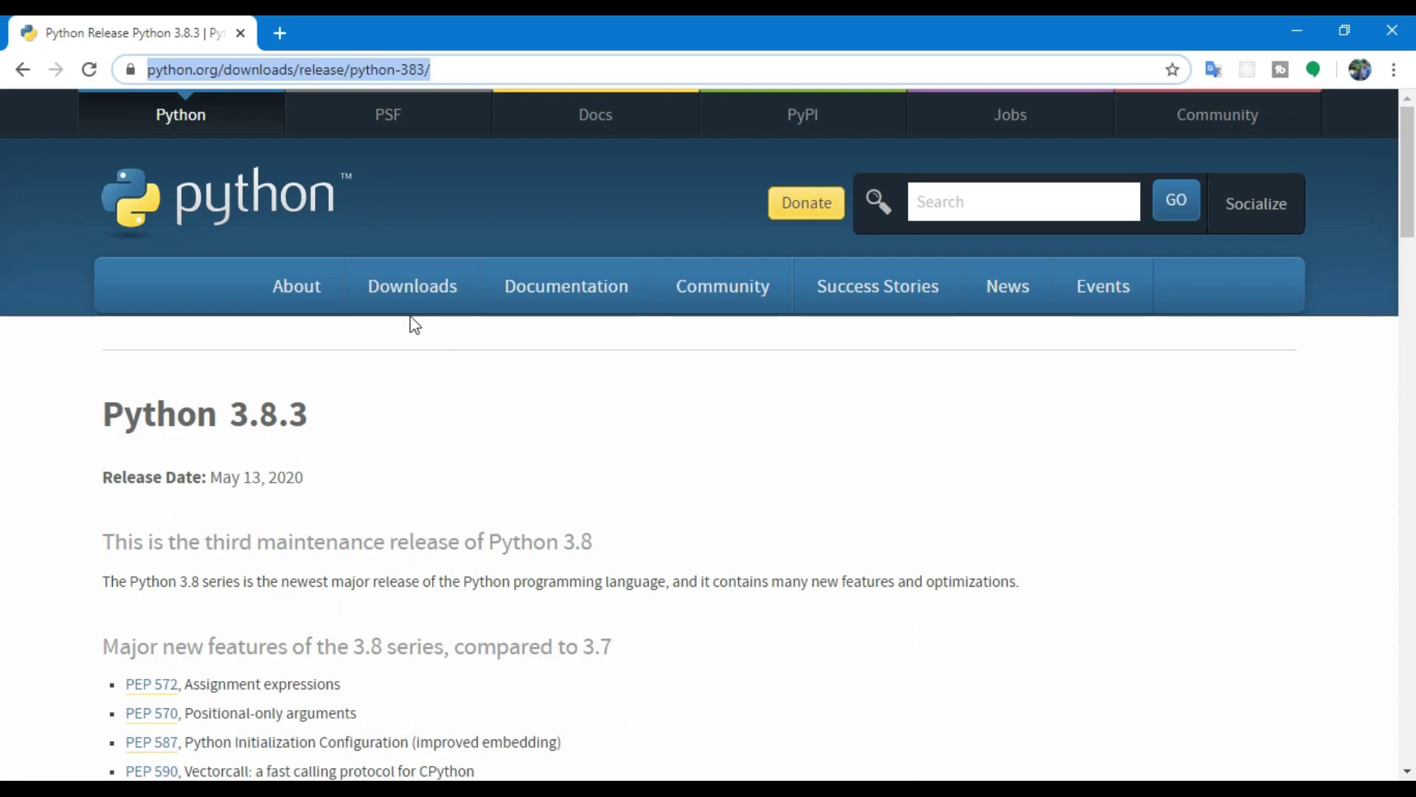
pyautogui.moveTo(412, 301)
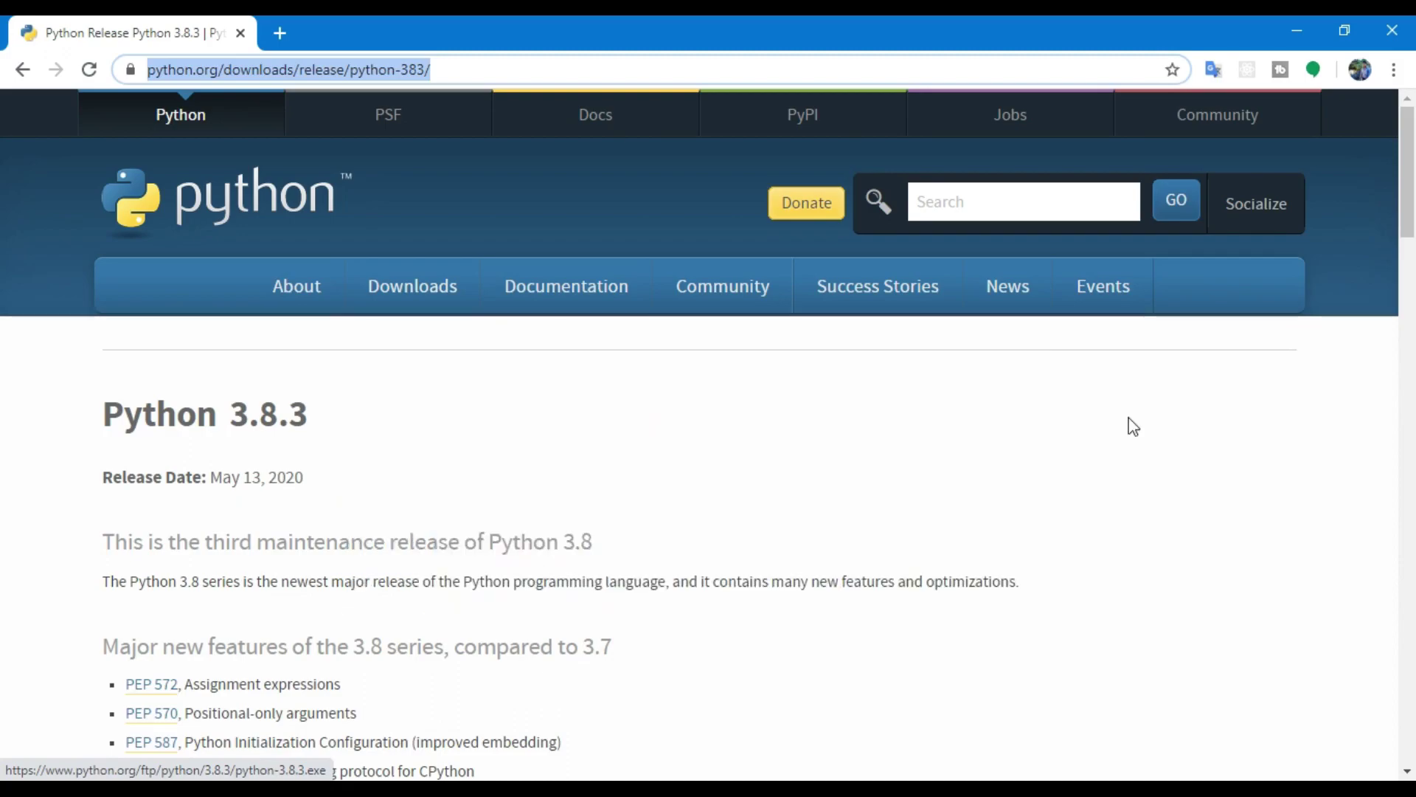
# Step: Run the downloaded Python 3.8.3 installer from Chrome's downloads, allowing the security warning
pyautogui.click(1281, 421)
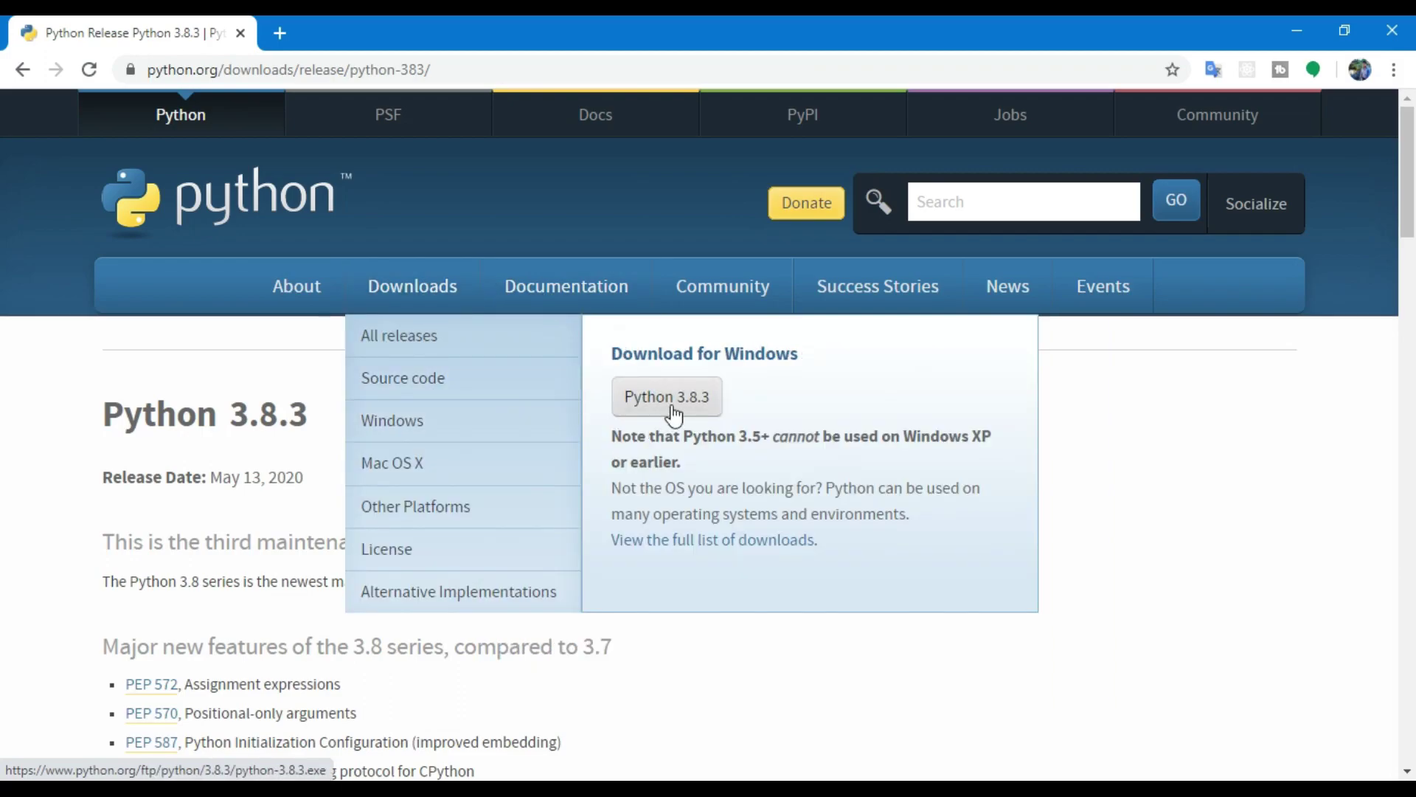
pyautogui.hotkey('ctrl', 'j')
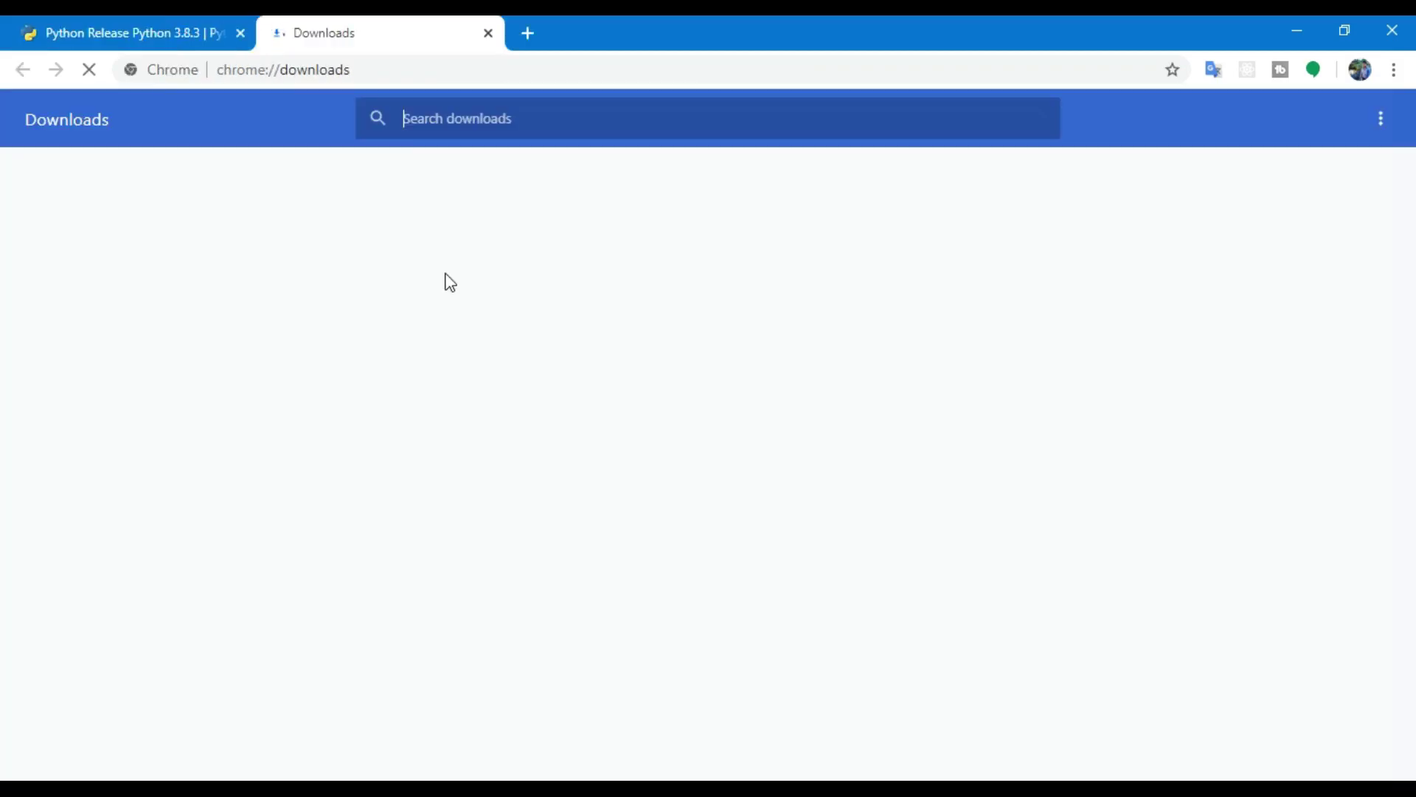
pyautogui.click(512, 325)
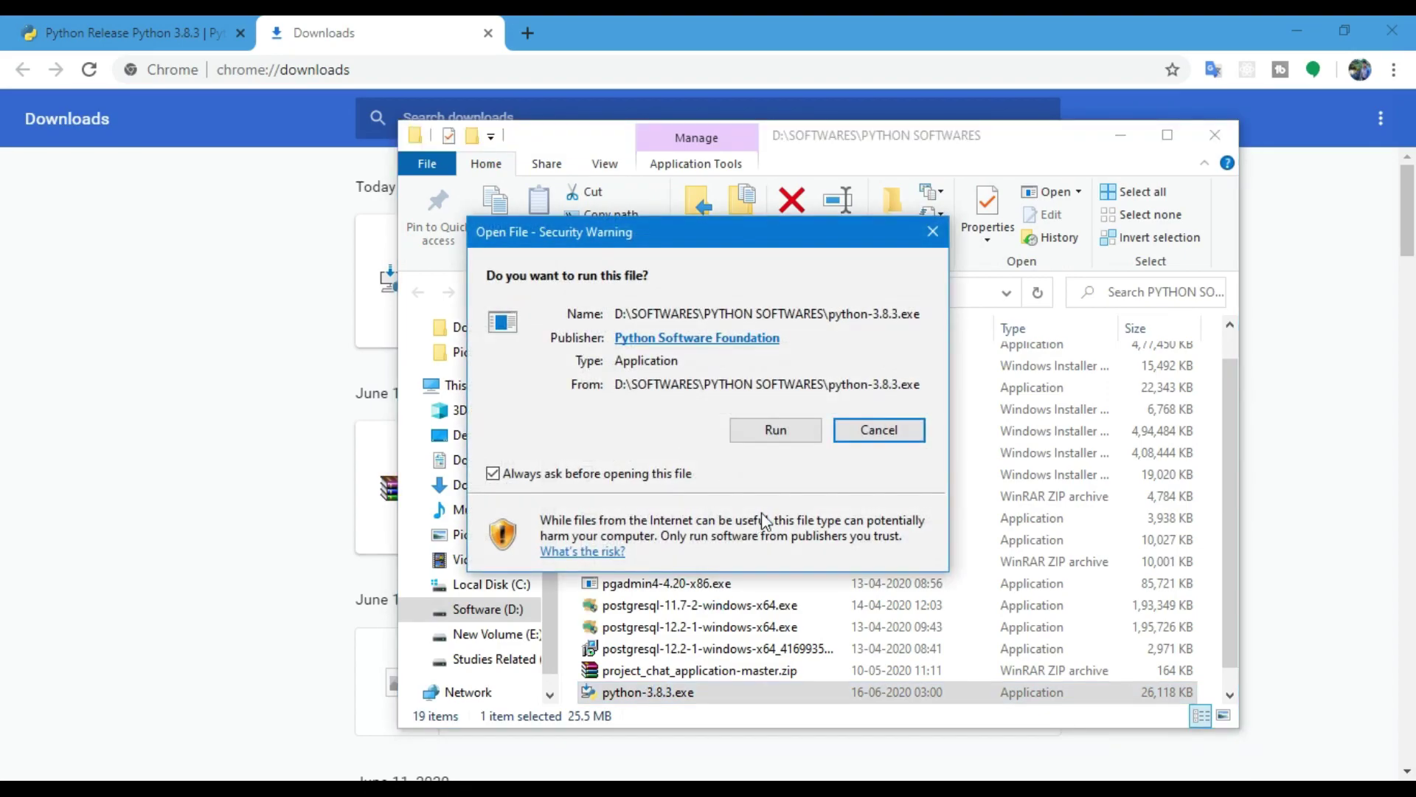
pyautogui.click(752, 433)
pyautogui.click(1123, 133)
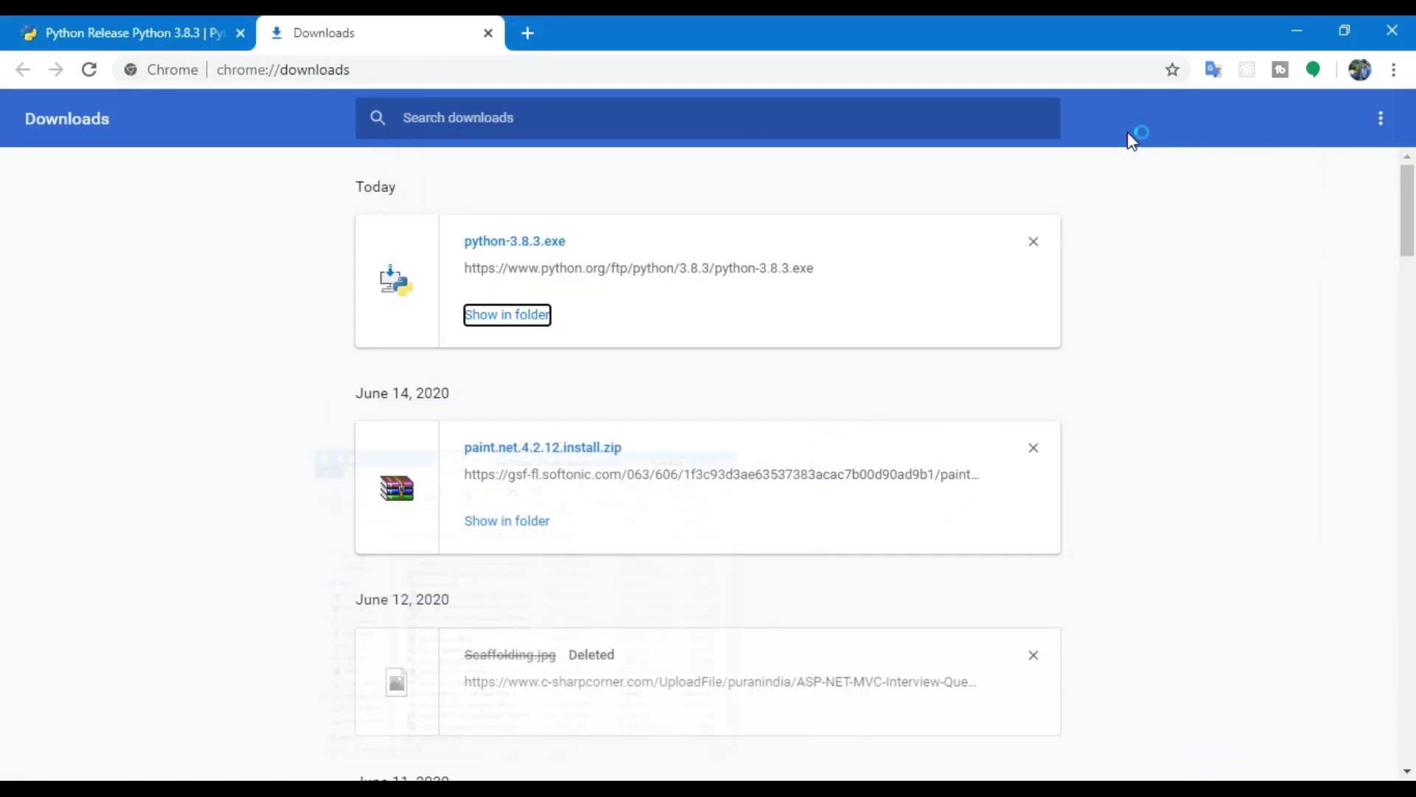
pyautogui.click(1295, 26)
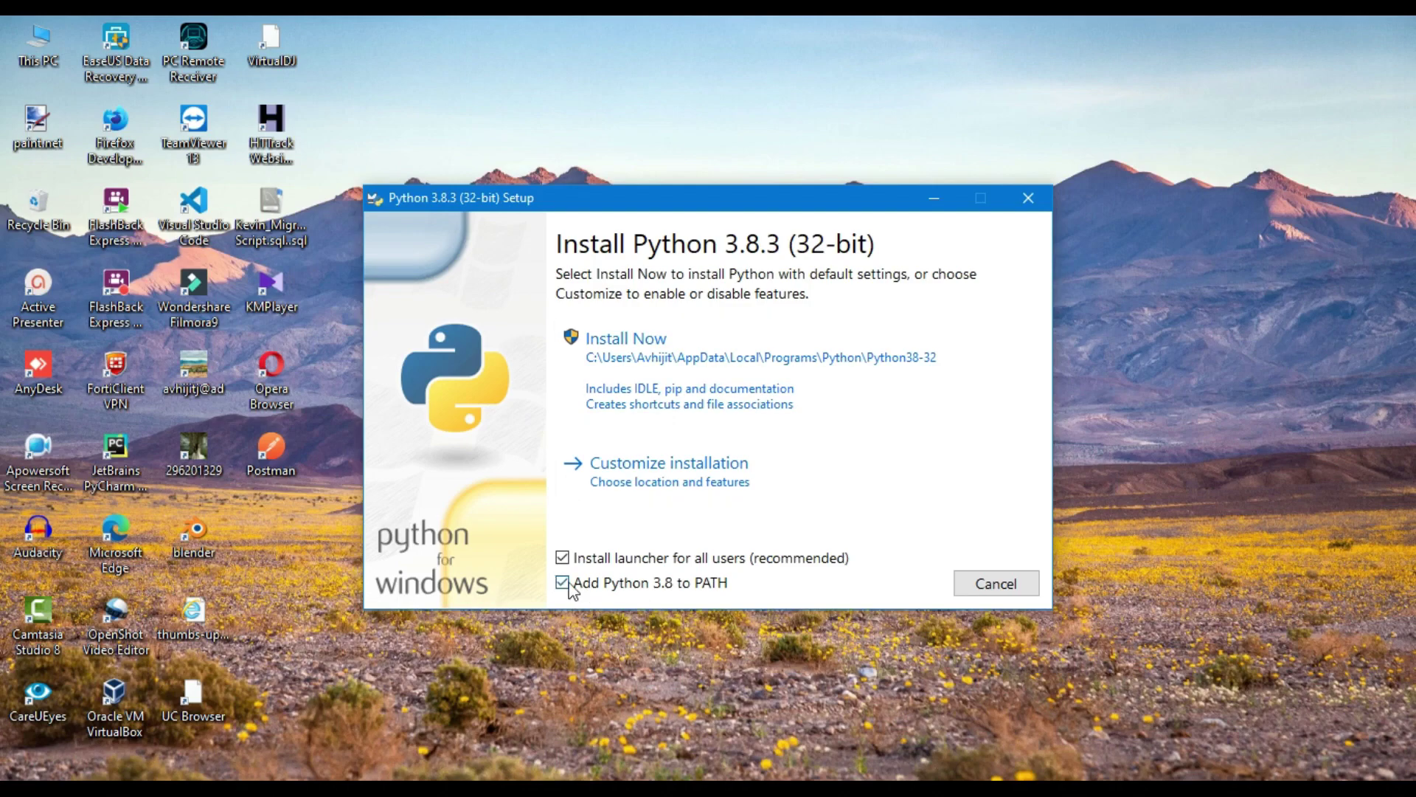
# Step: Install Python 3.8.3 with the default settings via Install Now
pyautogui.click(678, 341)
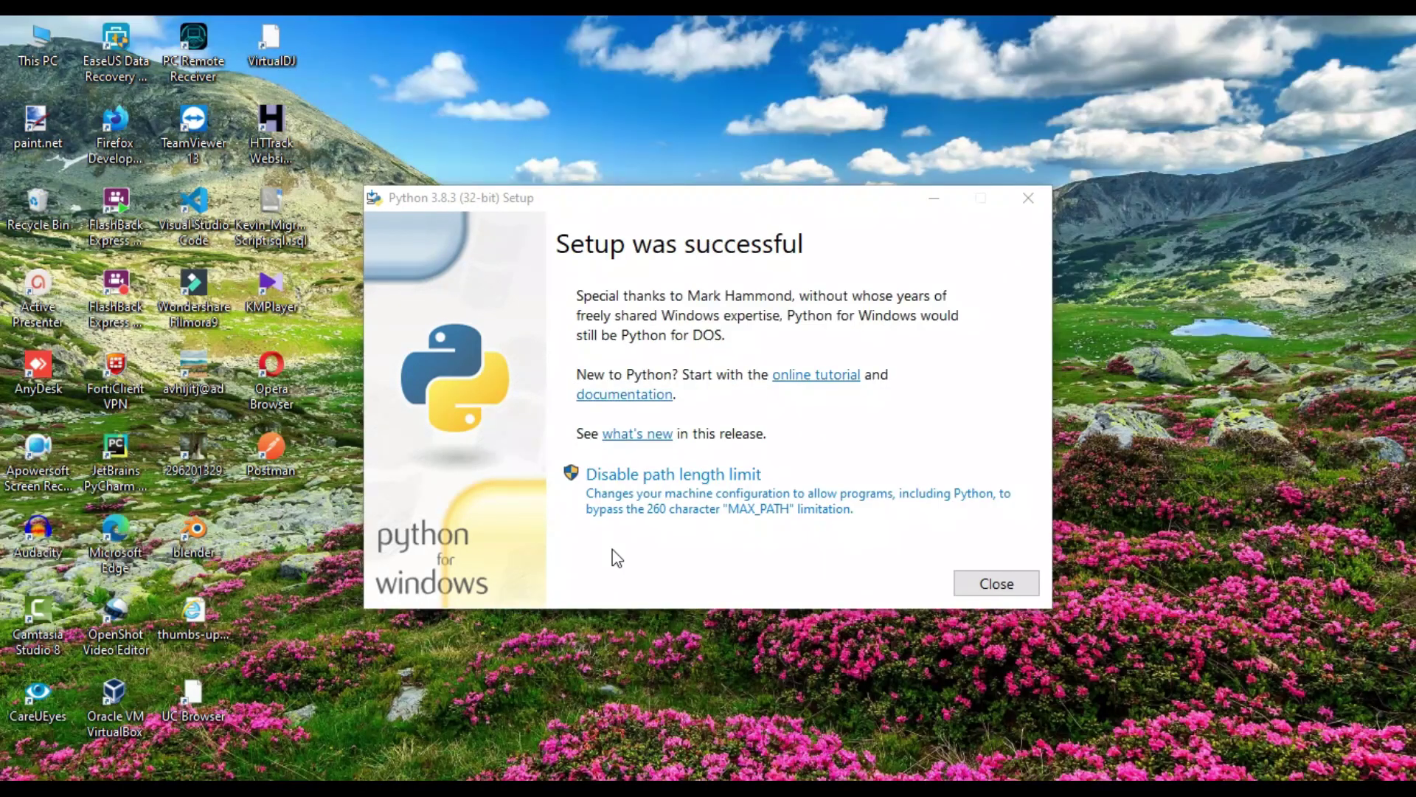
# Step: Close the installer, launch Python 3.8 (32-bit) from Start search with 'py', then minimize it
pyautogui.click(985, 583)
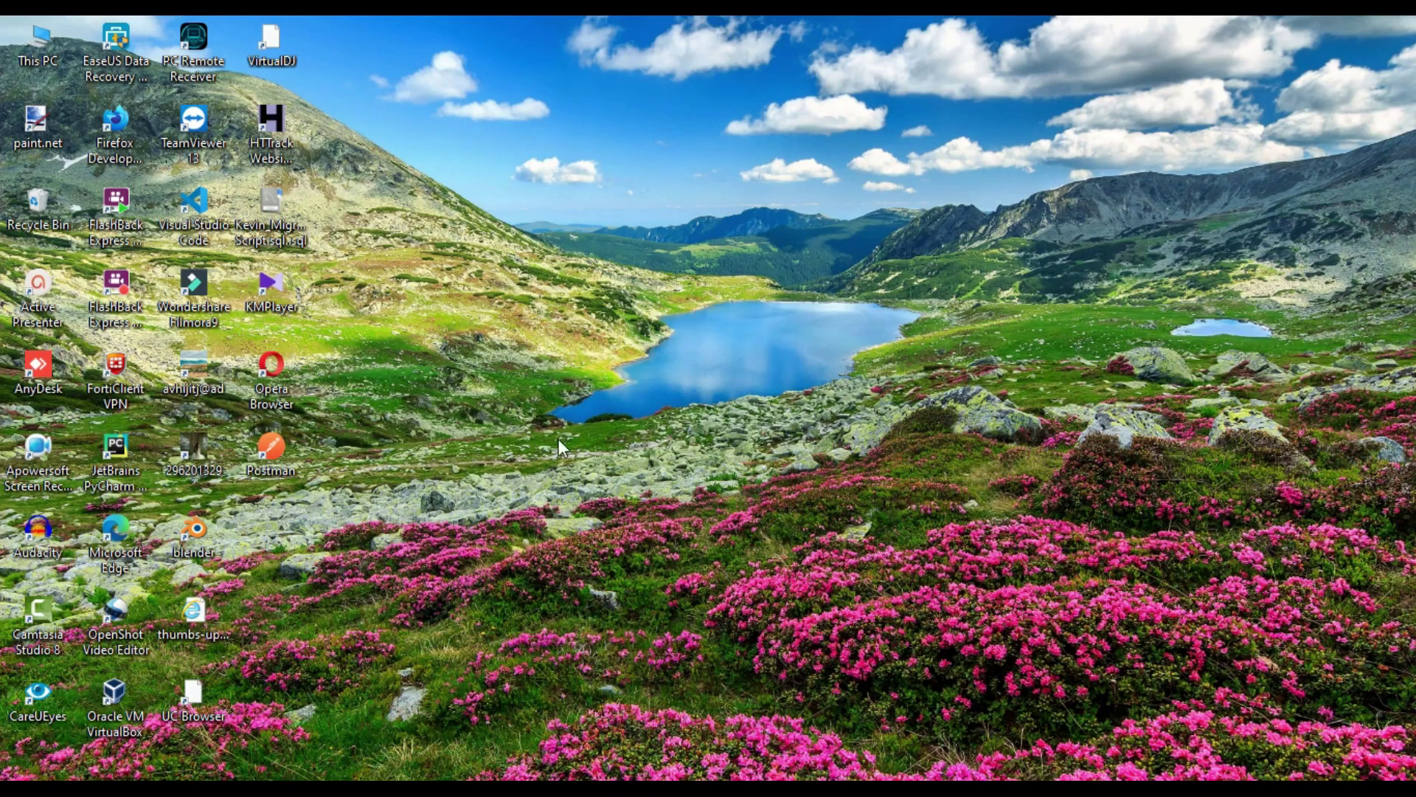
pyautogui.click(55, 770)
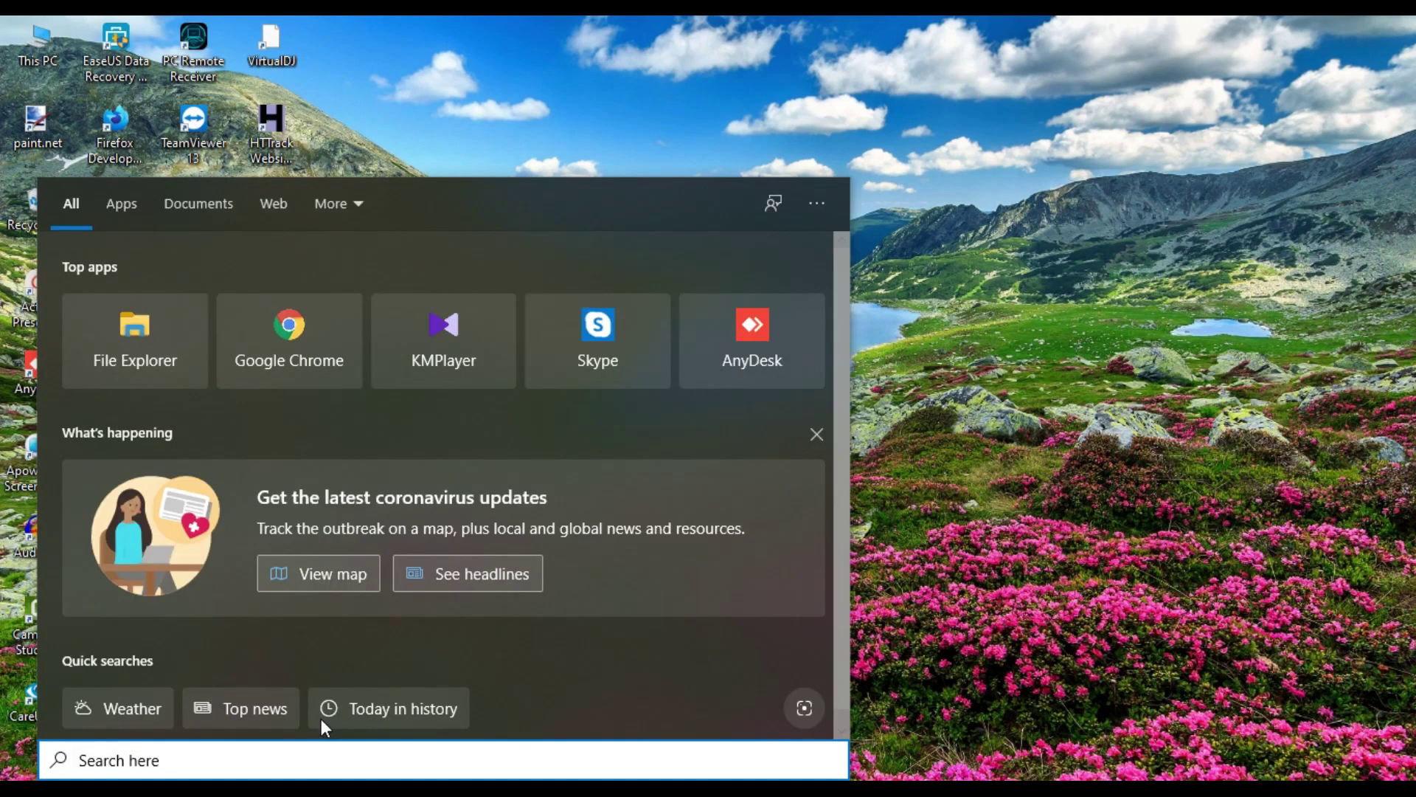
pyautogui.write('py')
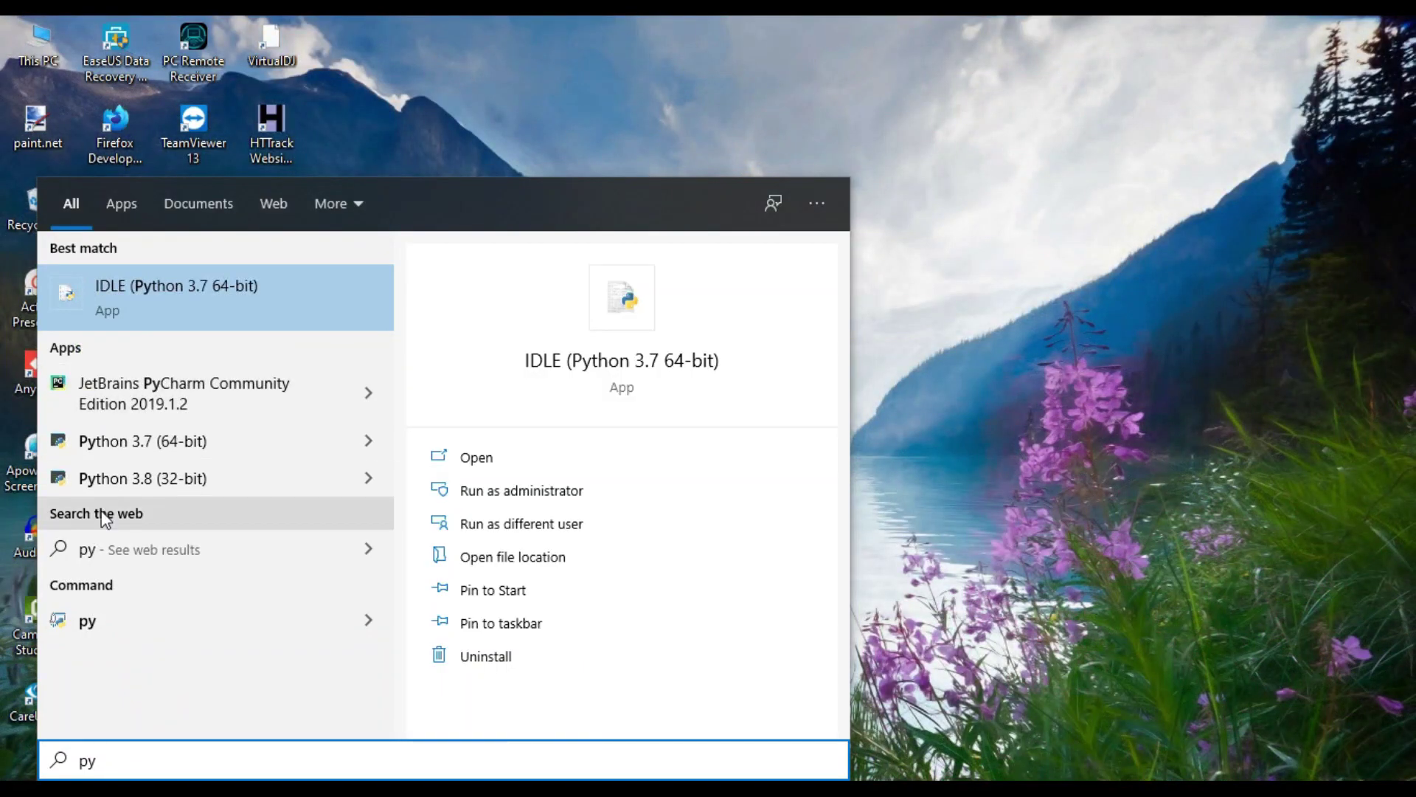
pyautogui.click(126, 481)
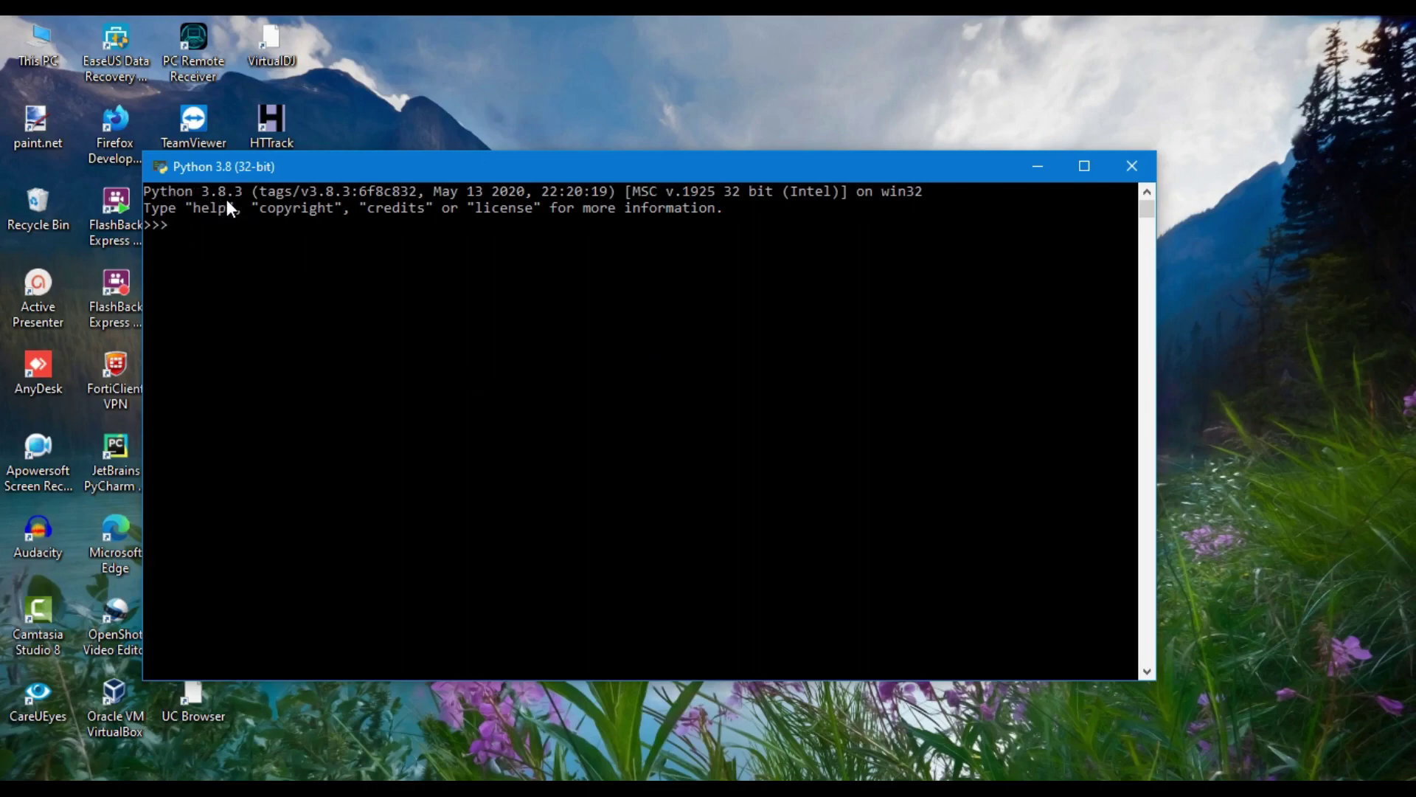
pyautogui.click(1040, 167)
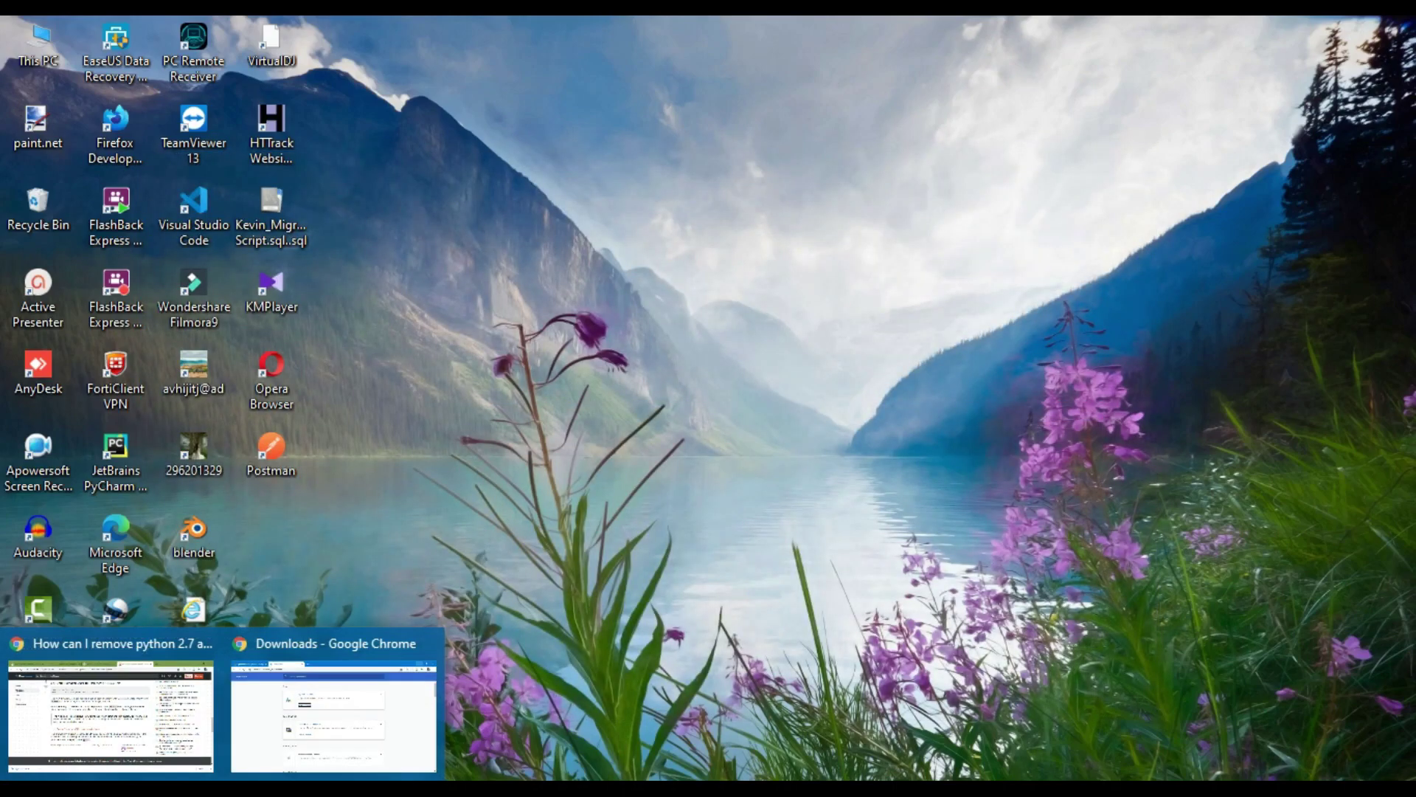
pyautogui.moveTo(334, 738)
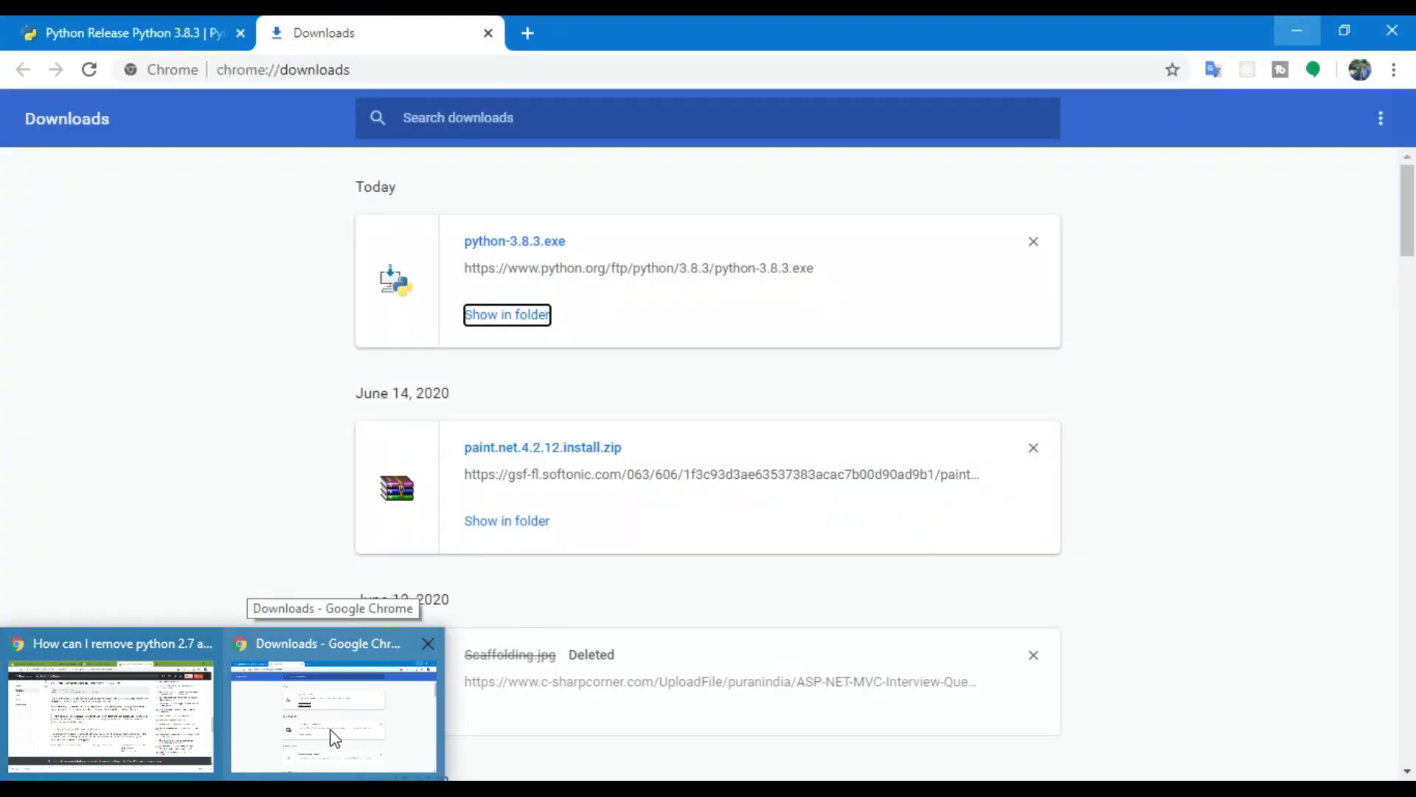